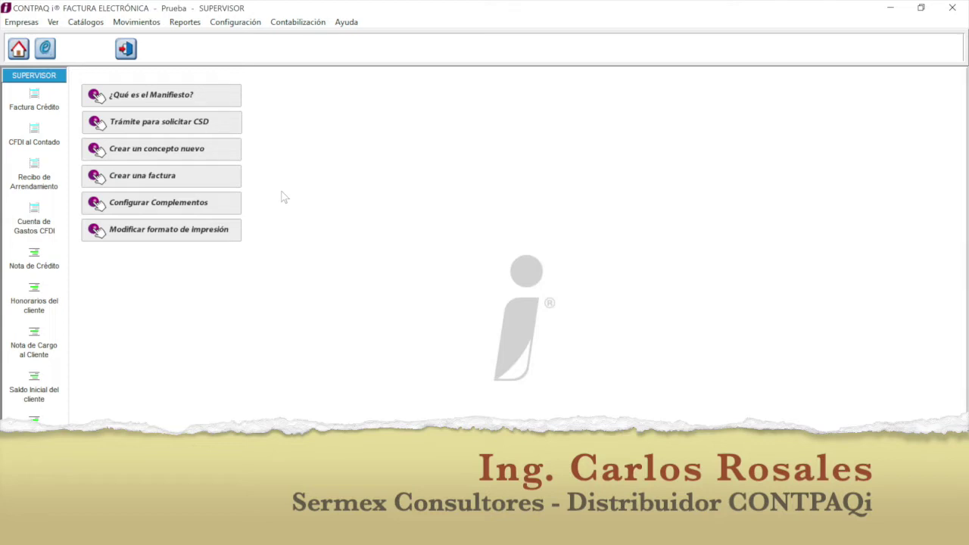
Open the configuration of Pago del cliente concepts and look up the existing concept codes
{"action": "left_click", "coordinate": [234, 22]}
{"action": "mouse_move", "coordinate": [322, 89]}
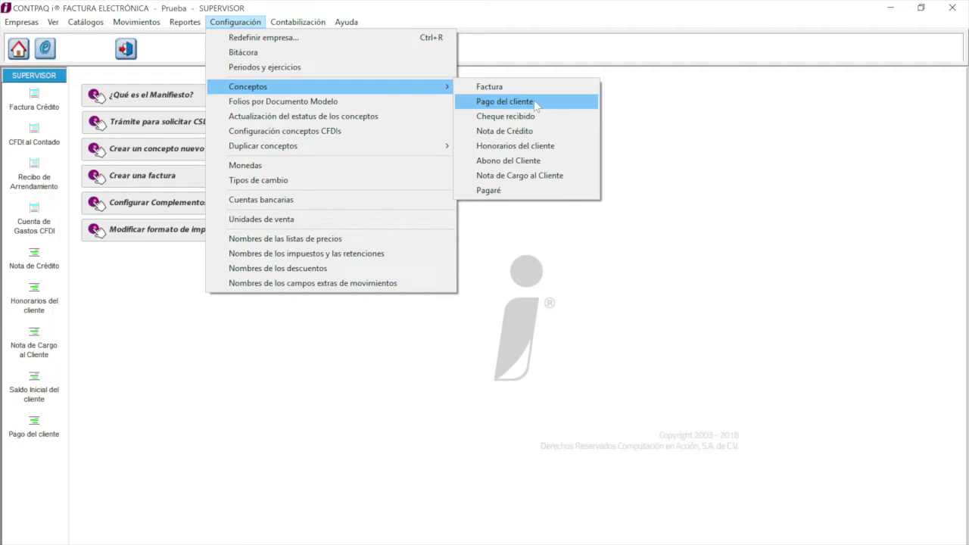
{"action": "left_click", "coordinate": [536, 103]}
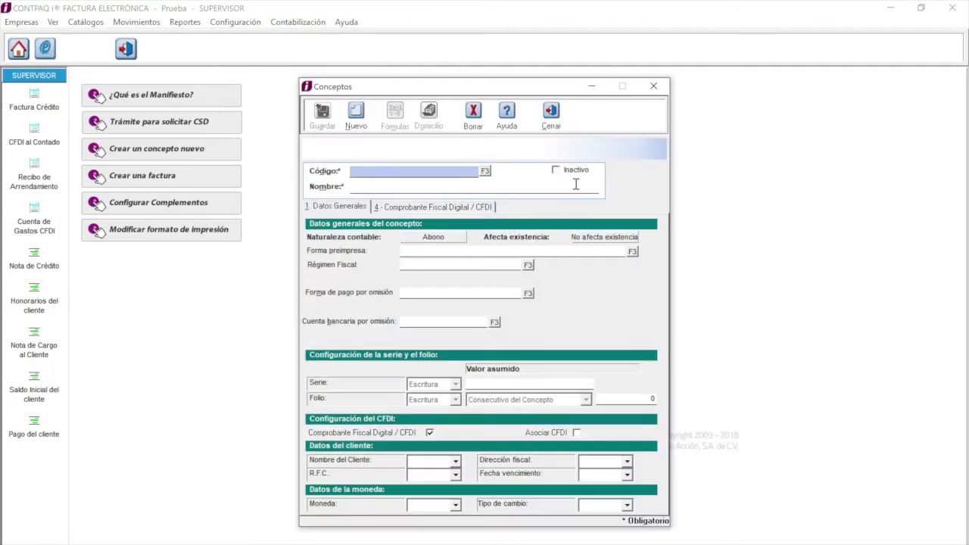
{"action": "left_click", "coordinate": [485, 171]}
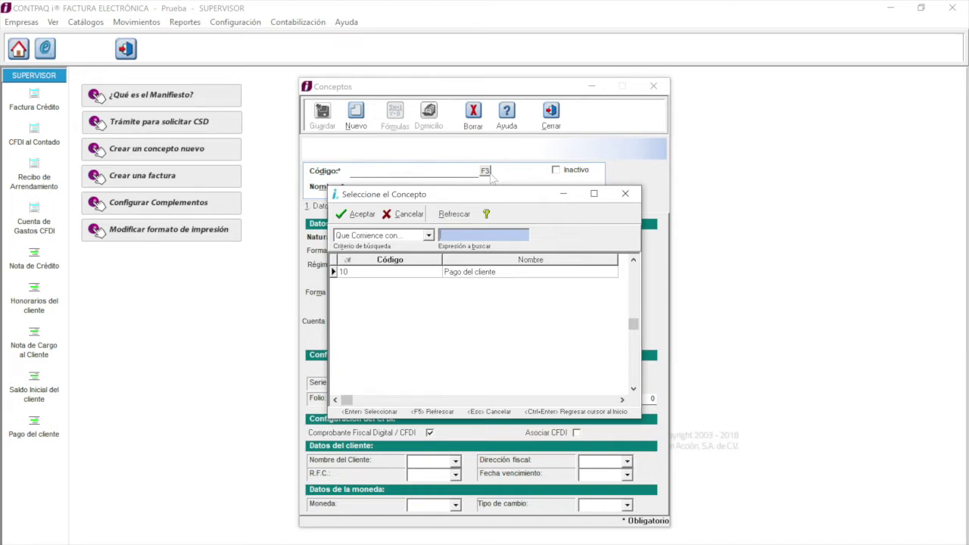
{"action": "key", "text": "Escape"}
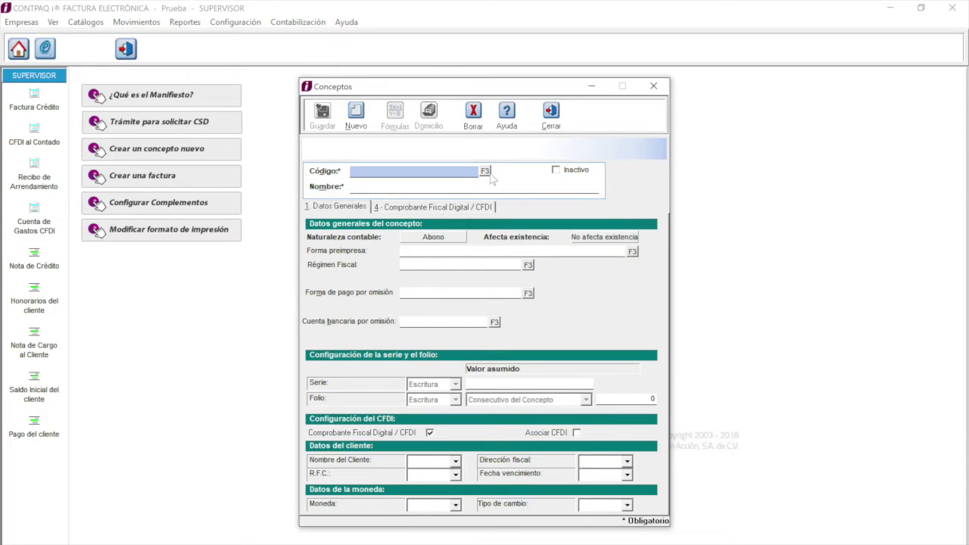
Enter a new payment concept with code 10000 and name REP Banamex
{"action": "type", "text": "10000"}
{"action": "key", "text": "Tab"}
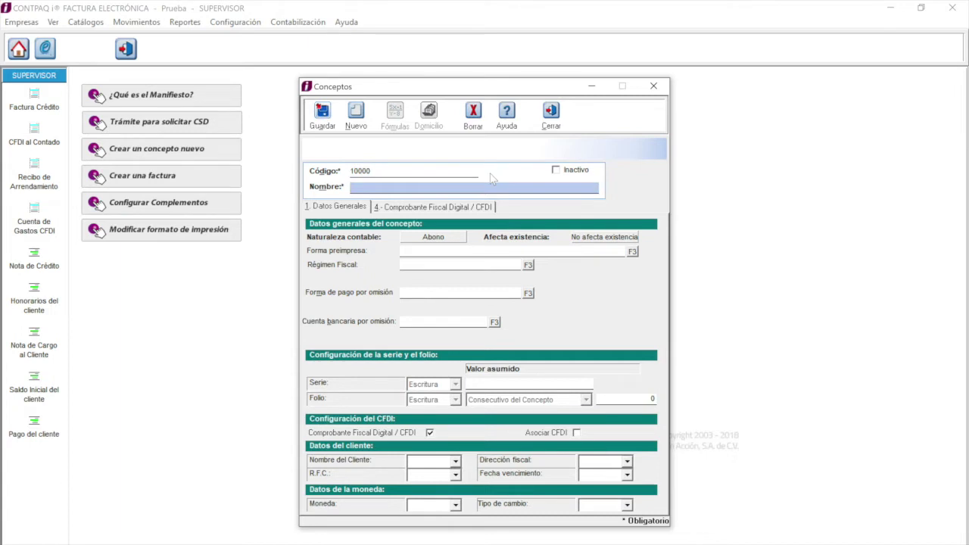
{"action": "left_click", "coordinate": [219, 146]}
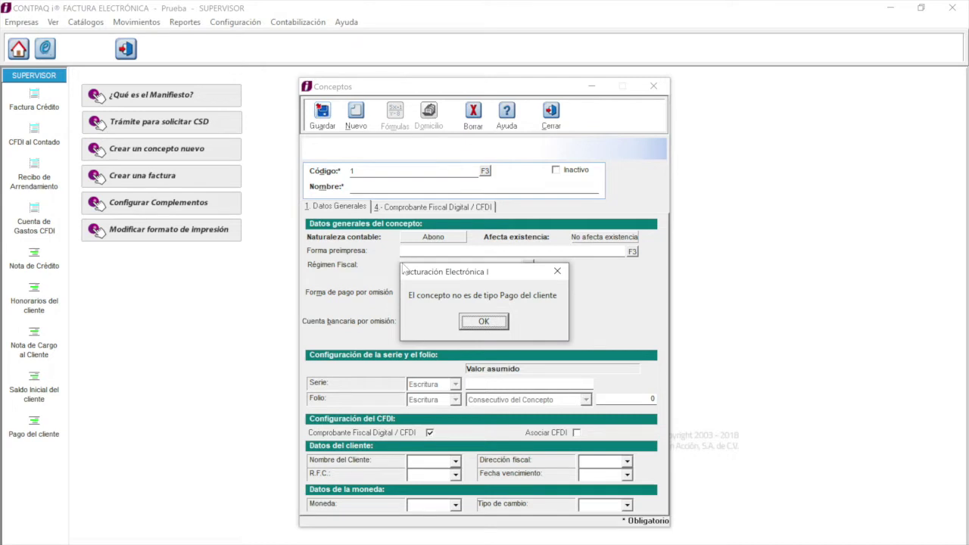
{"action": "left_click", "coordinate": [484, 321]}
{"action": "type", "text": "1000"}
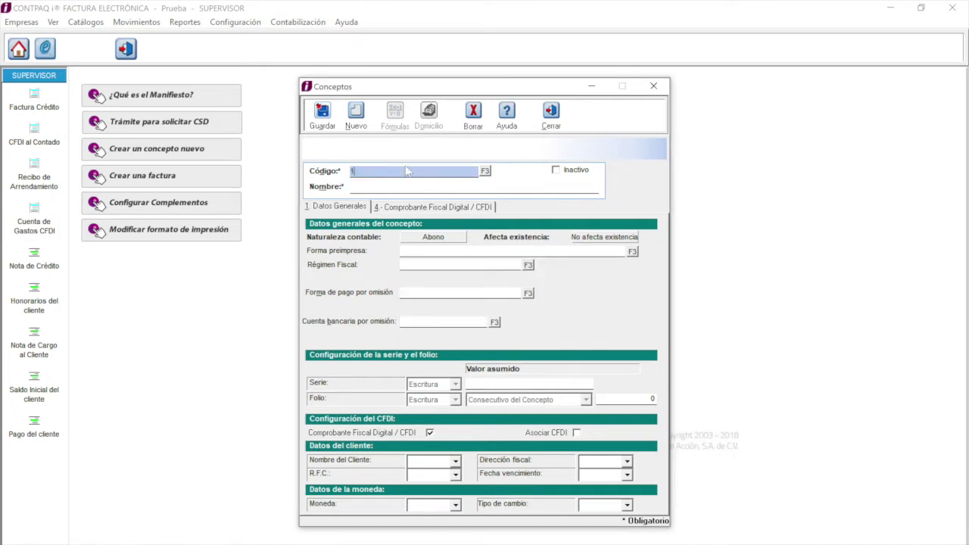
{"action": "type", "text": "0"}
{"action": "key", "text": "Tab"}
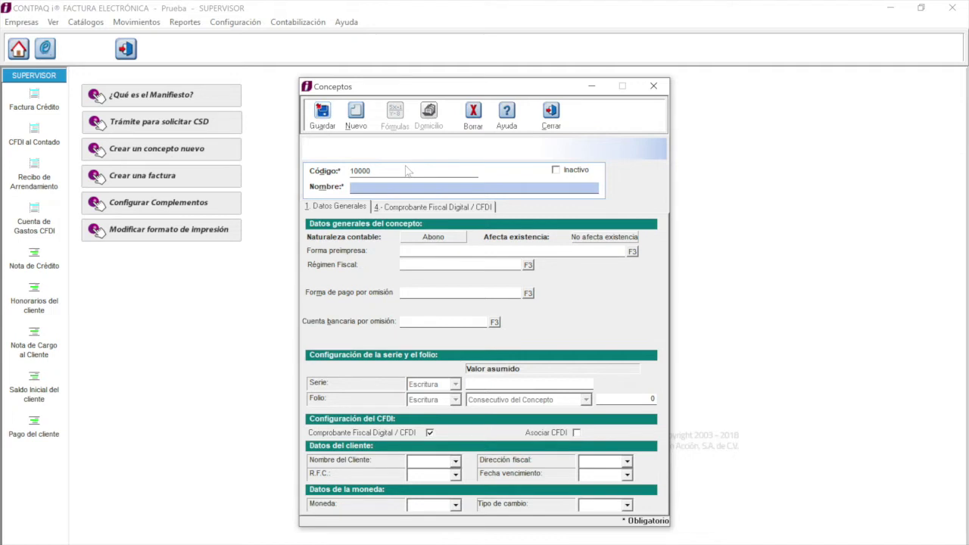
{"action": "type", "text": "REP Banamex"}
Switch the concept's Comprobante Fiscal Digital / CFDI option off and on again
{"action": "left_click", "coordinate": [429, 433]}
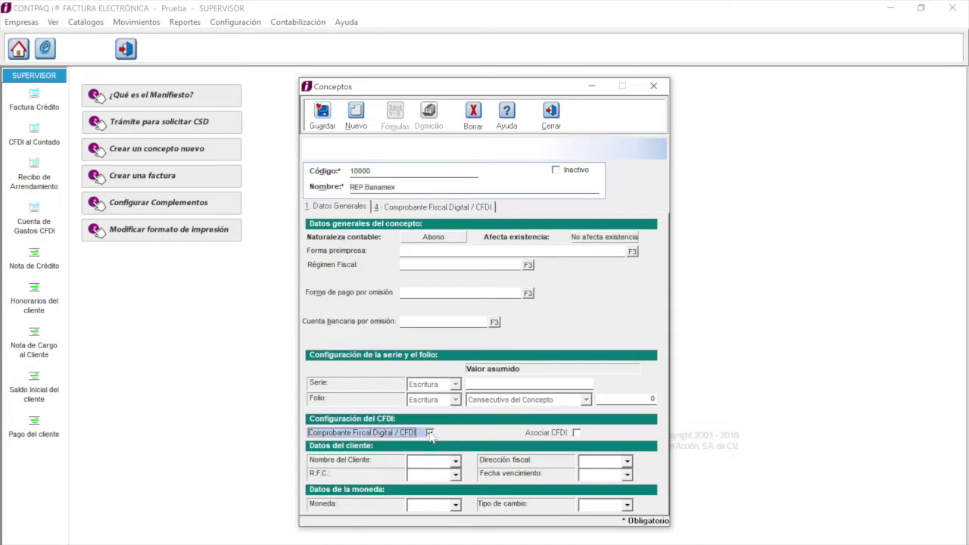
{"action": "left_click", "coordinate": [429, 433]}
{"action": "left_click", "coordinate": [429, 433]}
{"action": "left_click", "coordinate": [429, 433]}
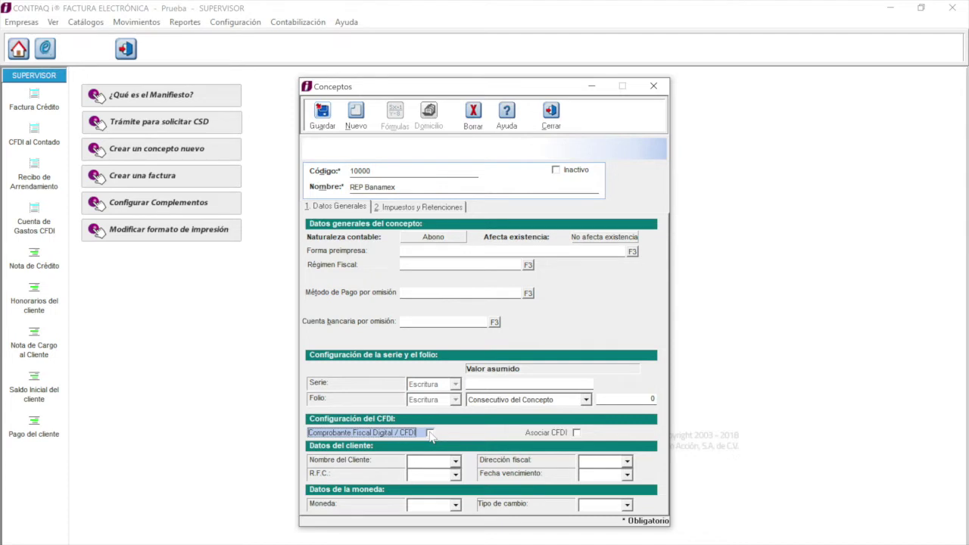
{"action": "left_click", "coordinate": [430, 433]}
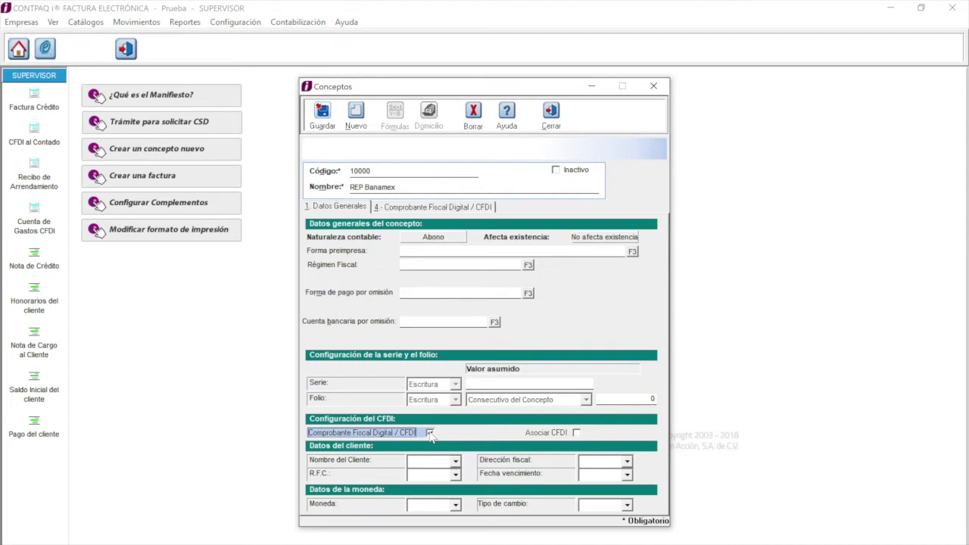
{"action": "left_click", "coordinate": [429, 433]}
{"action": "left_click", "coordinate": [429, 433]}
Review the concept's Comprobante Fiscal Digital / CFDI settings and save the REP Banamex concept
{"action": "left_click", "coordinate": [444, 207]}
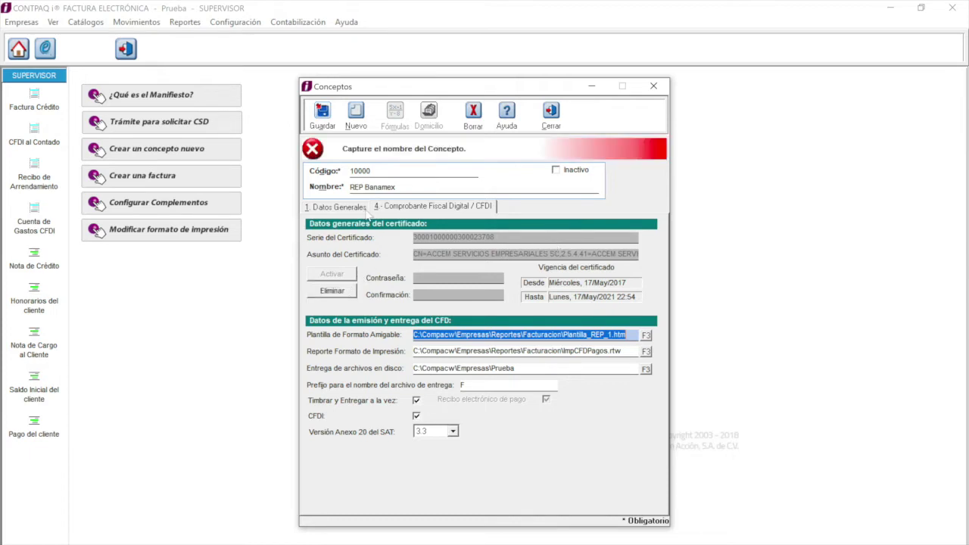
{"action": "left_click", "coordinate": [323, 115]}
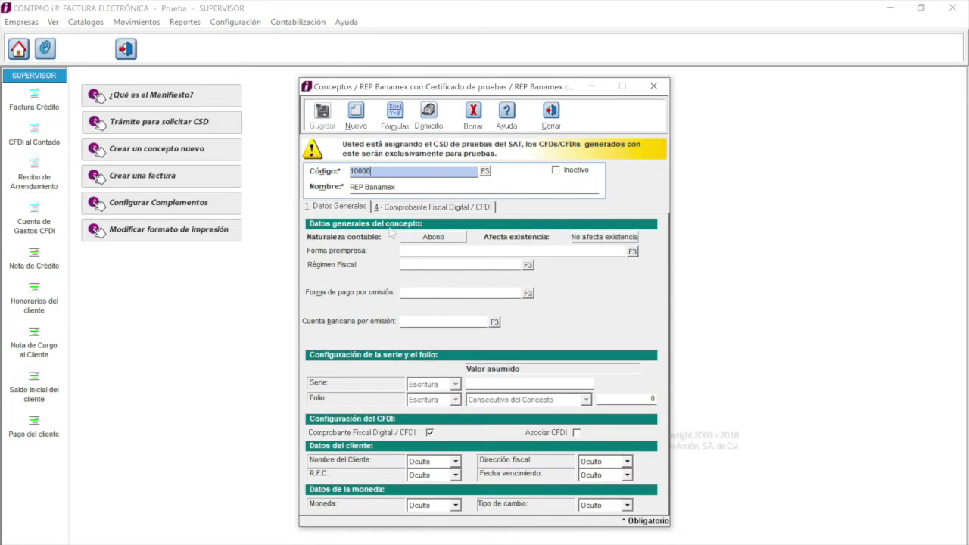
Assign the CSD01_AAA010101AAA certificate from the CSDAAA010101AAA folder, with its private key, to the REP Banamex concept
{"action": "left_click", "coordinate": [427, 207]}
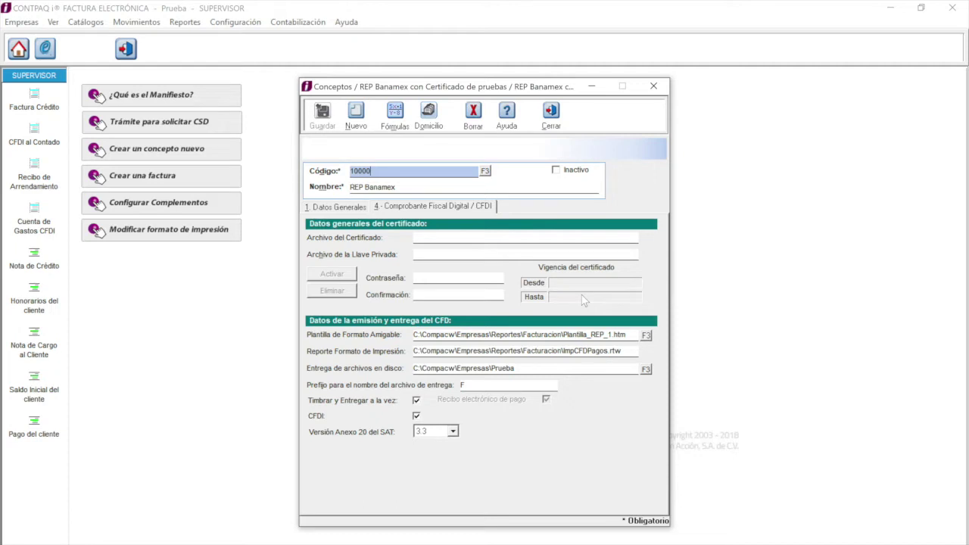
{"action": "left_click", "coordinate": [521, 237]}
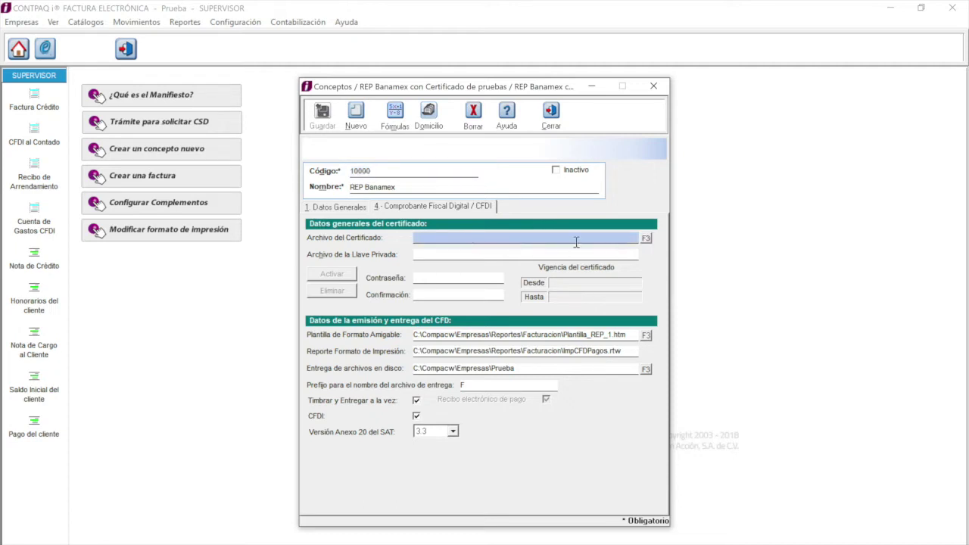
{"action": "left_click", "coordinate": [646, 239]}
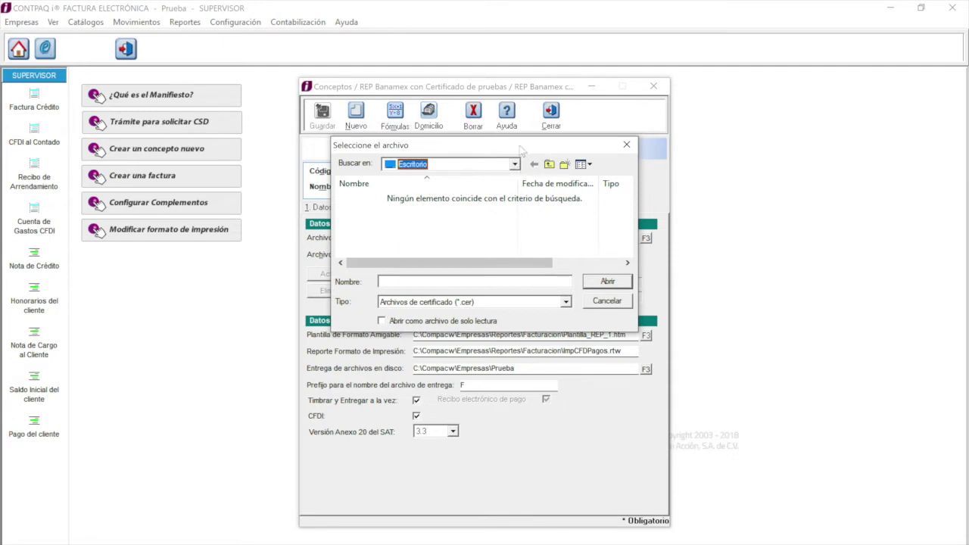
{"action": "left_click", "coordinate": [514, 167]}
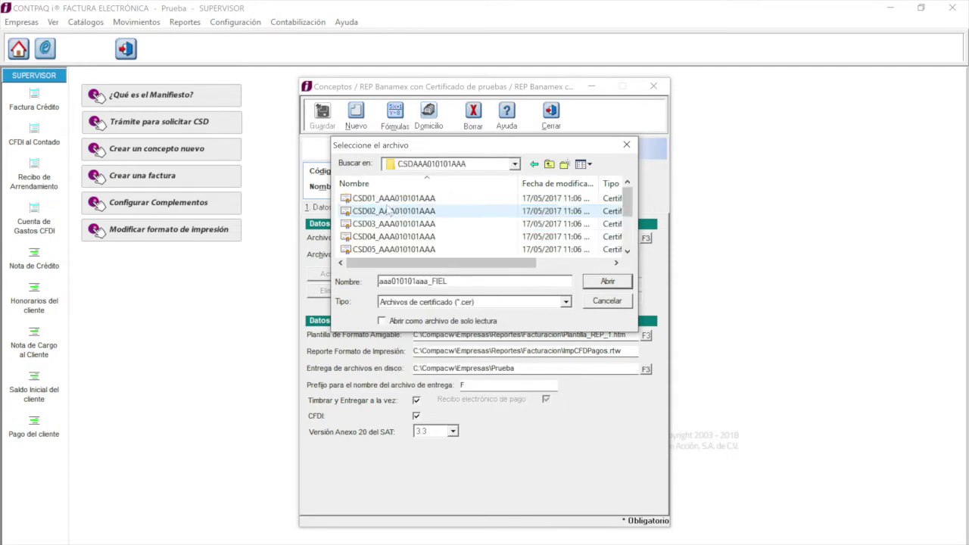
{"action": "left_click", "coordinate": [424, 217]}
{"action": "left_click", "coordinate": [608, 281]}
{"action": "key", "text": "Tab"}
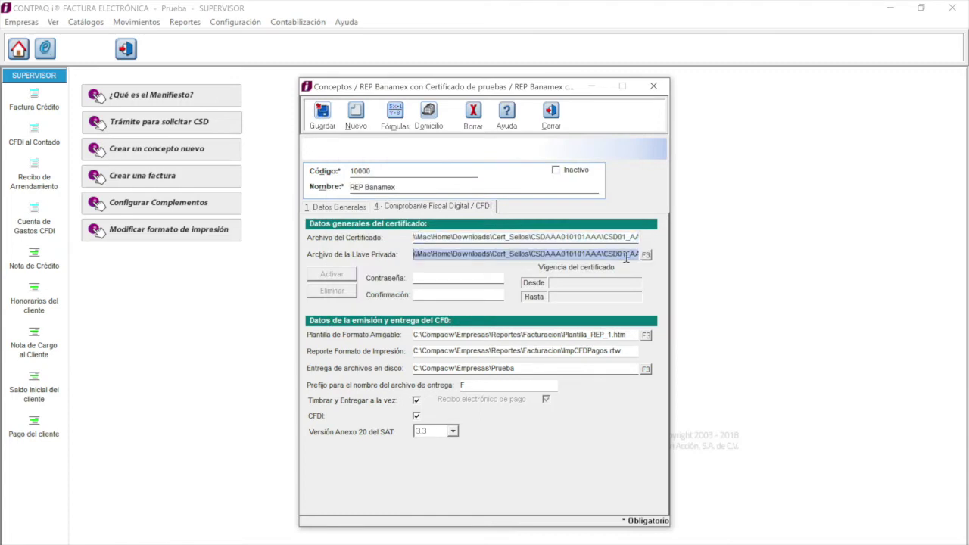
Enter the certificate's private key password and its confirmation
{"action": "left_click", "coordinate": [432, 278]}
{"action": "type", "text": "*********"}
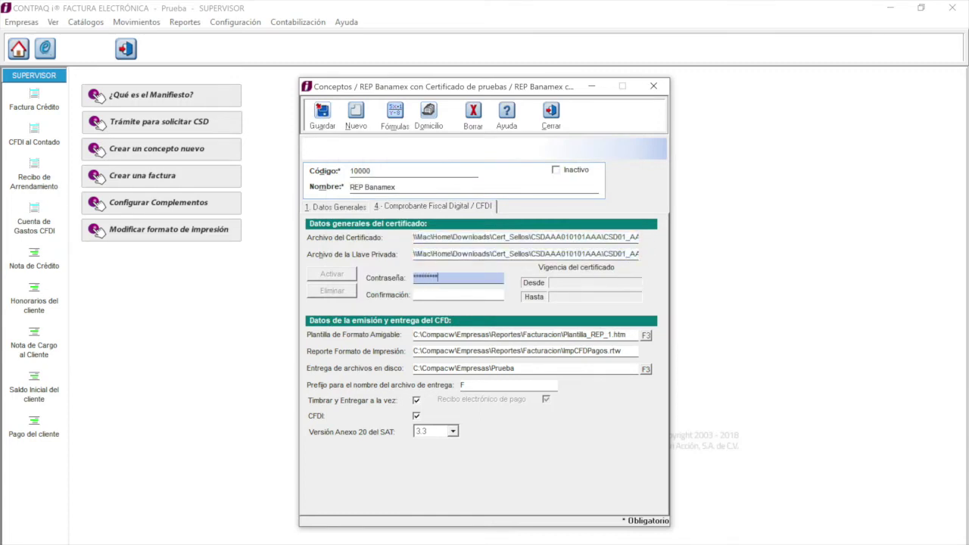
{"action": "key", "text": "Tab"}
{"action": "type", "text": "*********"}
{"action": "key", "text": "Tab"}
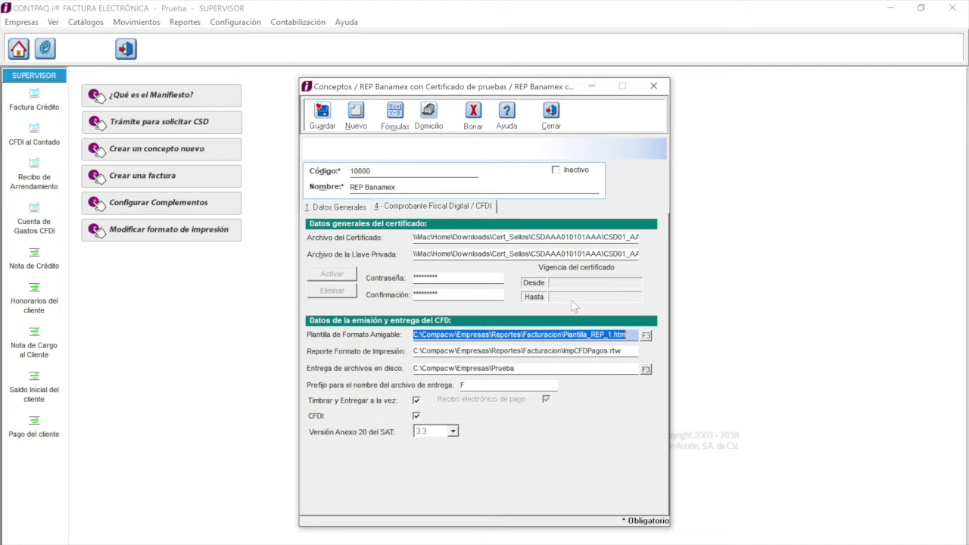
Browse to C:\Compacw\Empresas\Reportes\Facturacion in the file selection for the Plantilla de Formato Amigable
{"action": "left_click", "coordinate": [646, 334]}
{"action": "left_click", "coordinate": [515, 164]}
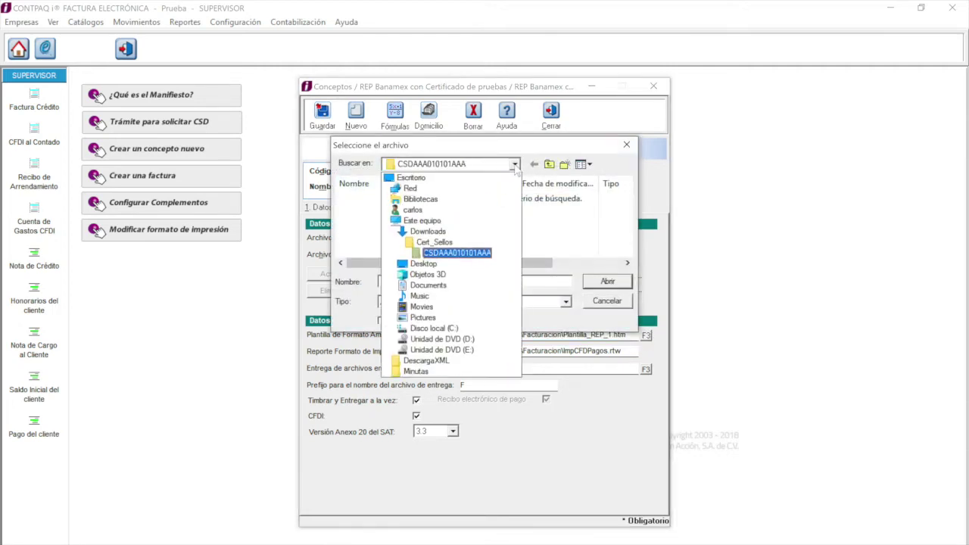
{"action": "left_click", "coordinate": [434, 221]}
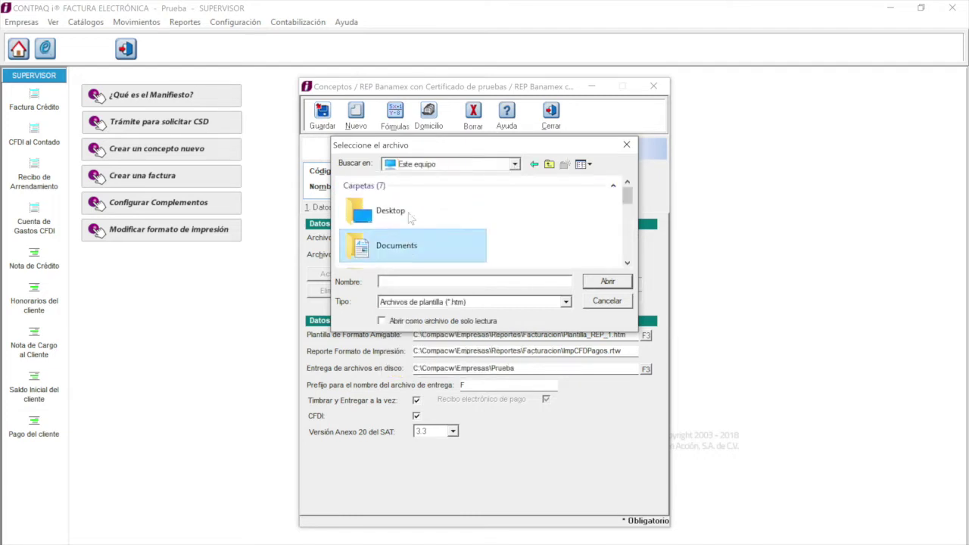
{"action": "scroll", "coordinate": [433, 219], "scroll_direction": "down", "scroll_amount": 8}
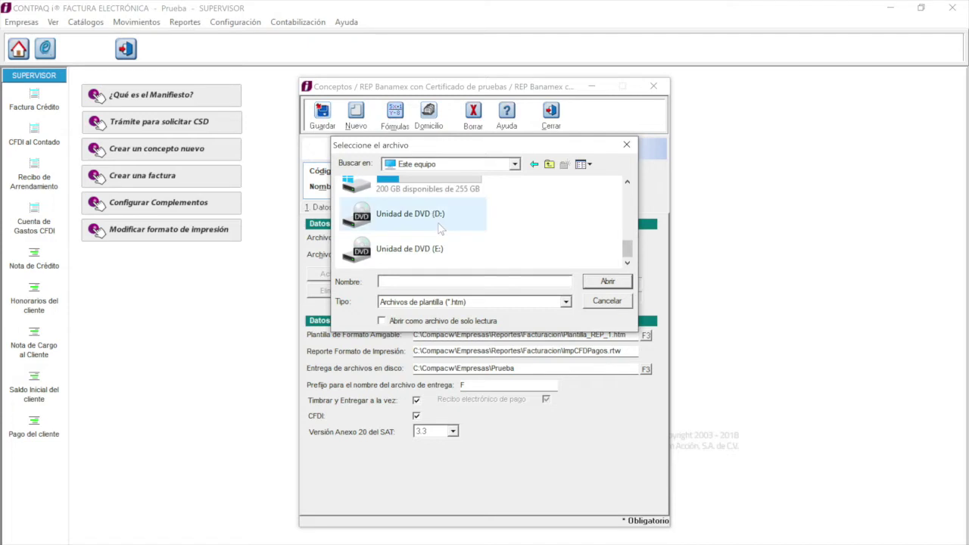
{"action": "double_click", "coordinate": [457, 195]}
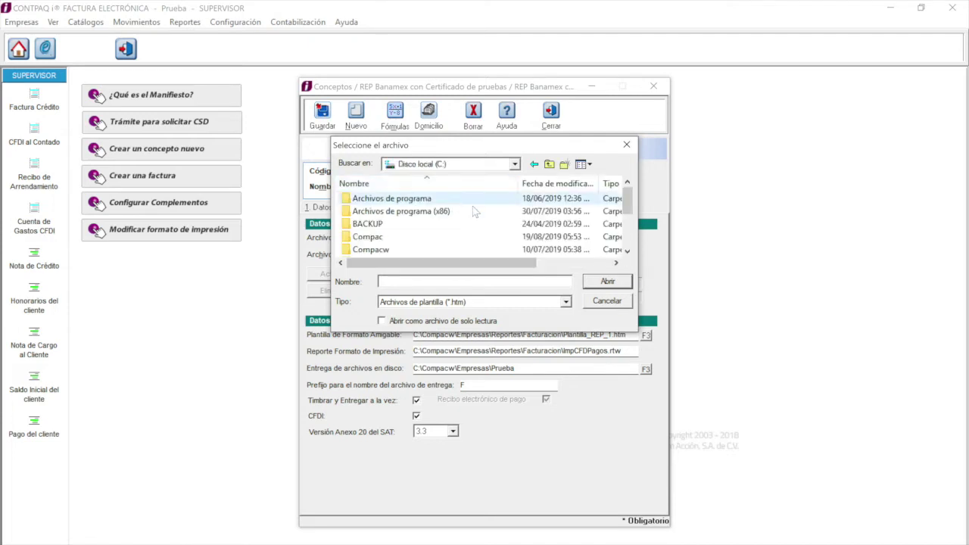
{"action": "double_click", "coordinate": [392, 248]}
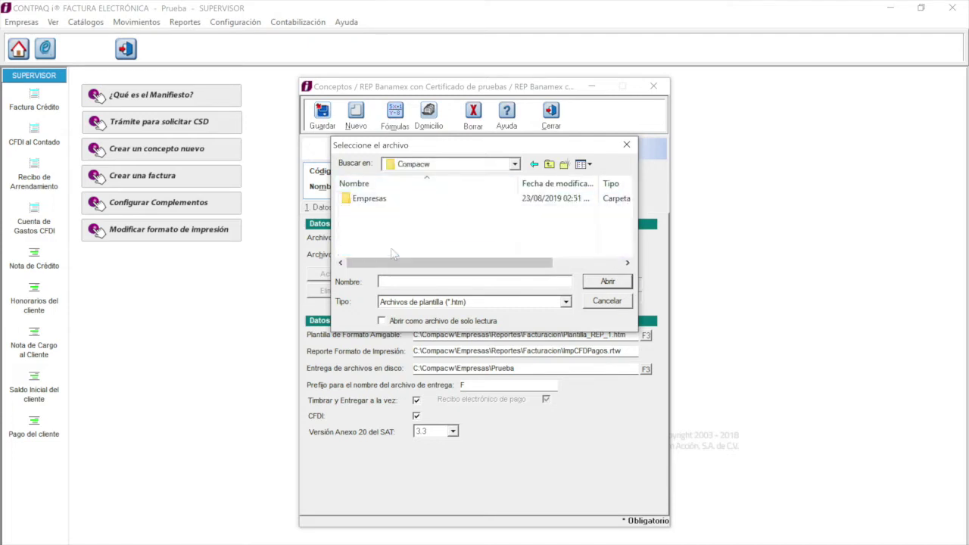
{"action": "double_click", "coordinate": [382, 200]}
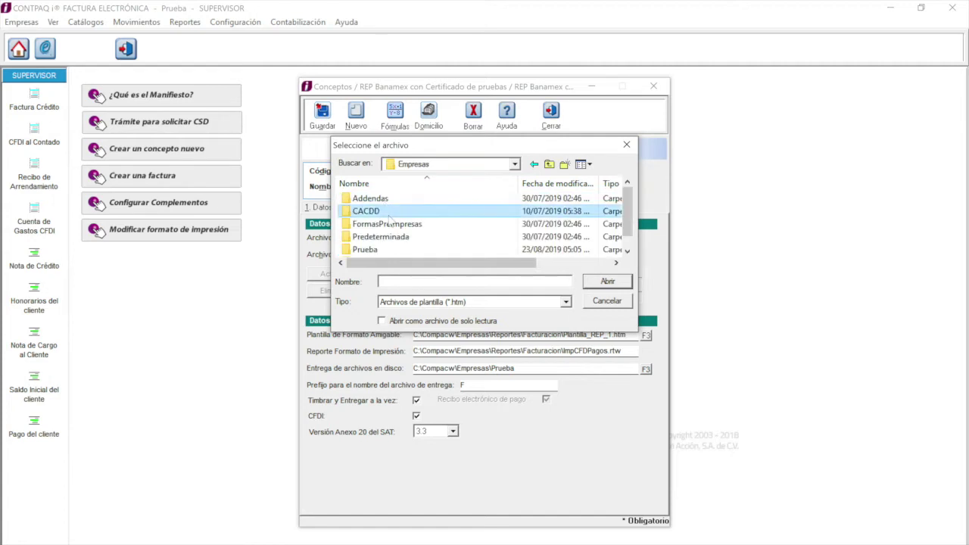
{"action": "key", "text": "r"}
{"action": "key", "text": "Return"}
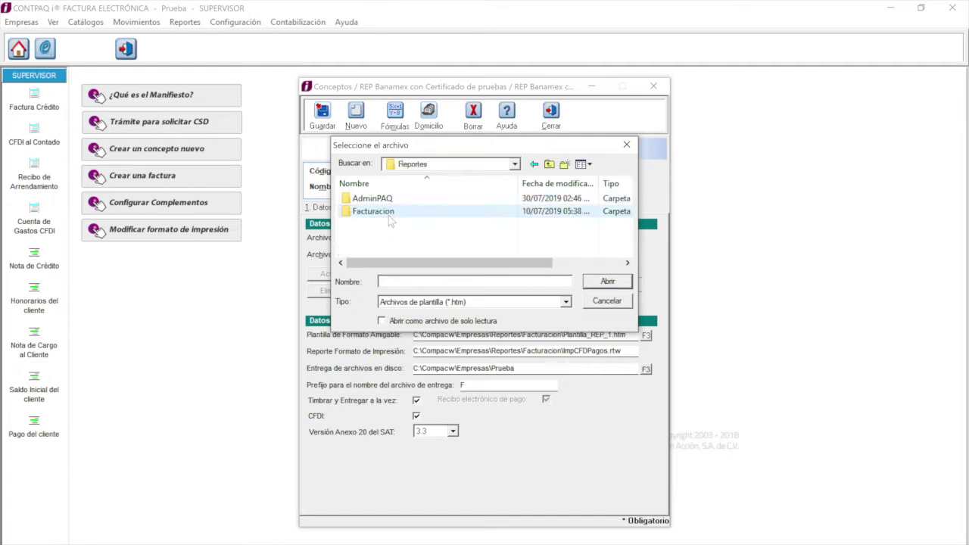
{"action": "left_click", "coordinate": [386, 211]}
{"action": "double_click", "coordinate": [390, 214]}
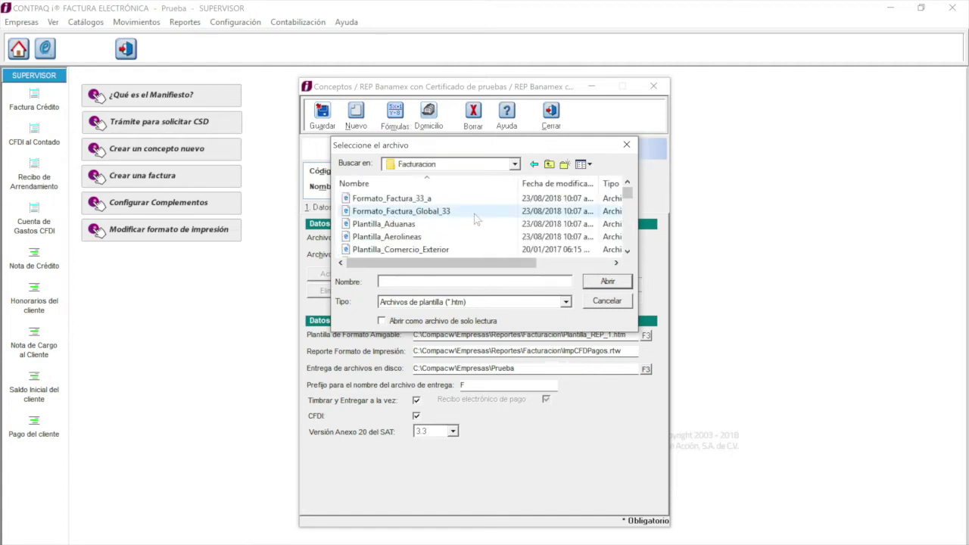
Look through the available .htm templates for Plantilla_REP and leave the file selection
{"action": "left_click", "coordinate": [450, 216]}
{"action": "key", "text": "Down"}
{"action": "key", "text": "Down"}
{"action": "key", "text": "Down"}
{"action": "key", "text": "Down"}
{"action": "key", "text": "Down"}
{"action": "key", "text": "Down"}
{"action": "key", "text": "Down"}
{"action": "key", "text": "Down"}
{"action": "key", "text": "Down"}
{"action": "key", "text": "Down"}
{"action": "key", "text": "Down"}
{"action": "key", "text": "Down"}
{"action": "key", "text": "Down"}
{"action": "key", "text": "Down"}
{"action": "key", "text": "Down"}
{"action": "key", "text": "Down"}
{"action": "key", "text": "Down"}
{"action": "key", "text": "Down"}
{"action": "key", "text": "Down"}
{"action": "key", "text": "Down"}
{"action": "key", "text": "Down"}
{"action": "key", "text": "Down"}
{"action": "key", "text": "Down"}
{"action": "key", "text": "Down"}
{"action": "key", "text": "Down"}
{"action": "key", "text": "Down"}
{"action": "key", "text": "Down"}
{"action": "key", "text": "Down"}
{"action": "key", "text": "Down"}
{"action": "key", "text": "Down"}
{"action": "key", "text": "Down"}
{"action": "key", "text": "Down"}
{"action": "key", "text": "Down"}
{"action": "key", "text": "Down"}
{"action": "key", "text": "Down"}
{"action": "key", "text": "Down"}
{"action": "key", "text": "Down"}
{"action": "key", "text": "Down"}
{"action": "key", "text": "Down"}
{"action": "key", "text": "Down"}
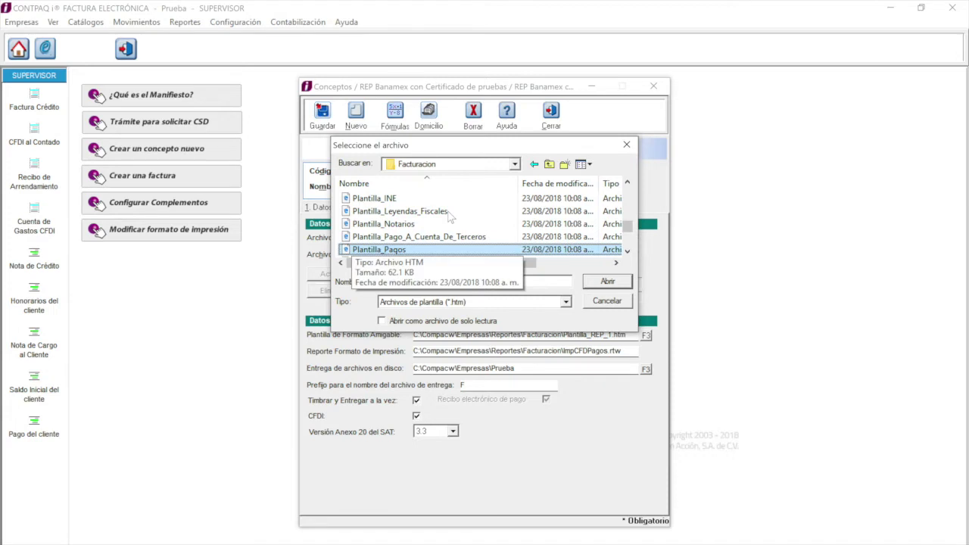
{"action": "key", "text": "Down"}
{"action": "key", "text": "Down"}
{"action": "key", "text": "Down"}
{"action": "key", "text": "Down"}
{"action": "key", "text": "Down"}
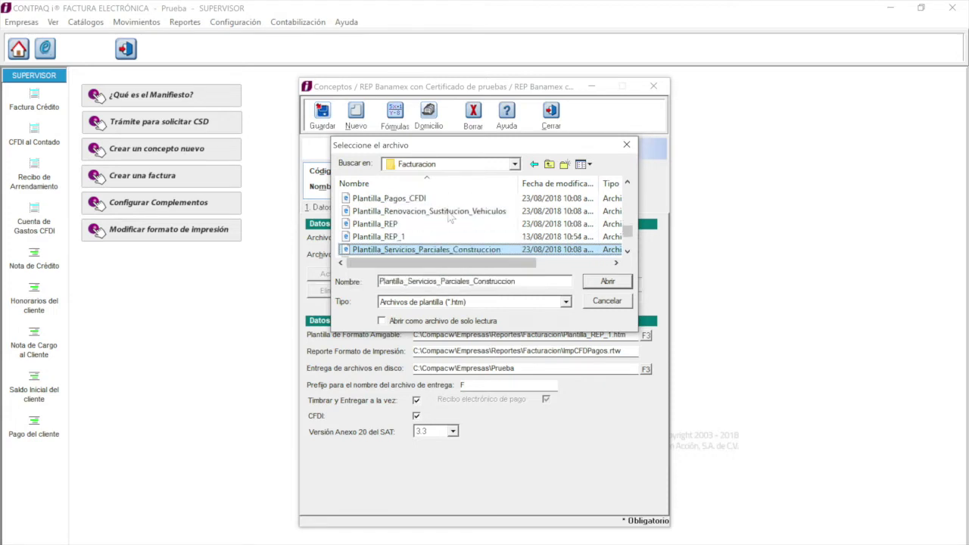
{"action": "key", "text": "Up"}
{"action": "key", "text": "Up"}
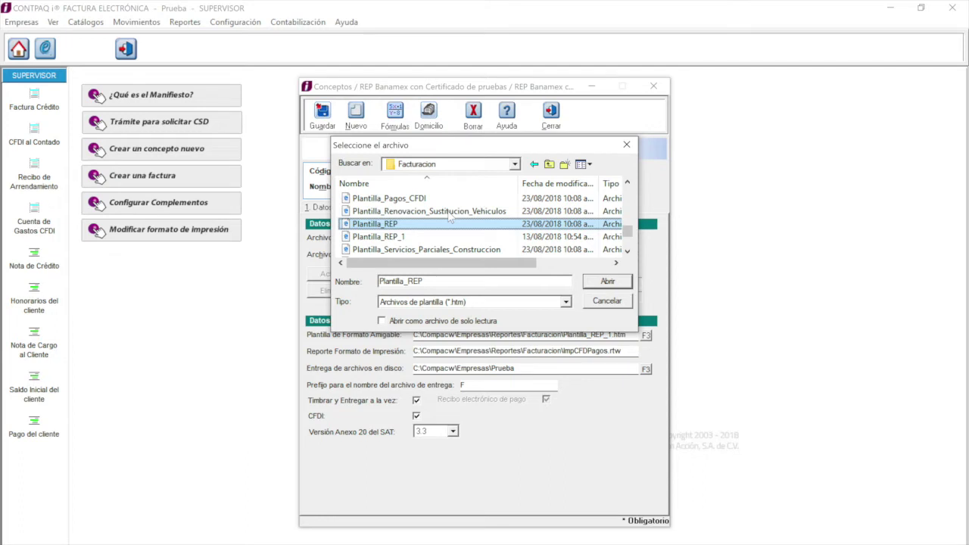
{"action": "key", "text": "Return"}
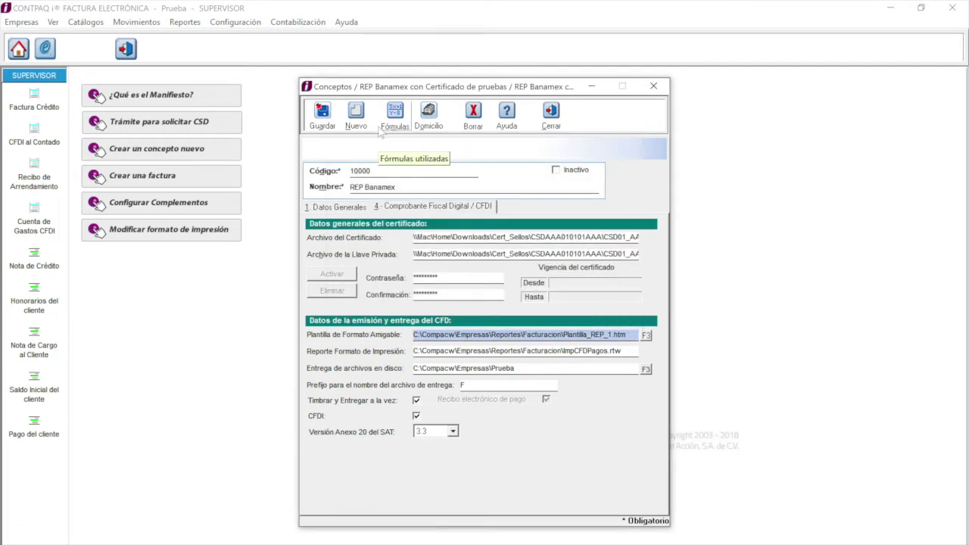
Save the REP Banamex concept with its certificate data and close the concept configuration
{"action": "left_click", "coordinate": [322, 121]}
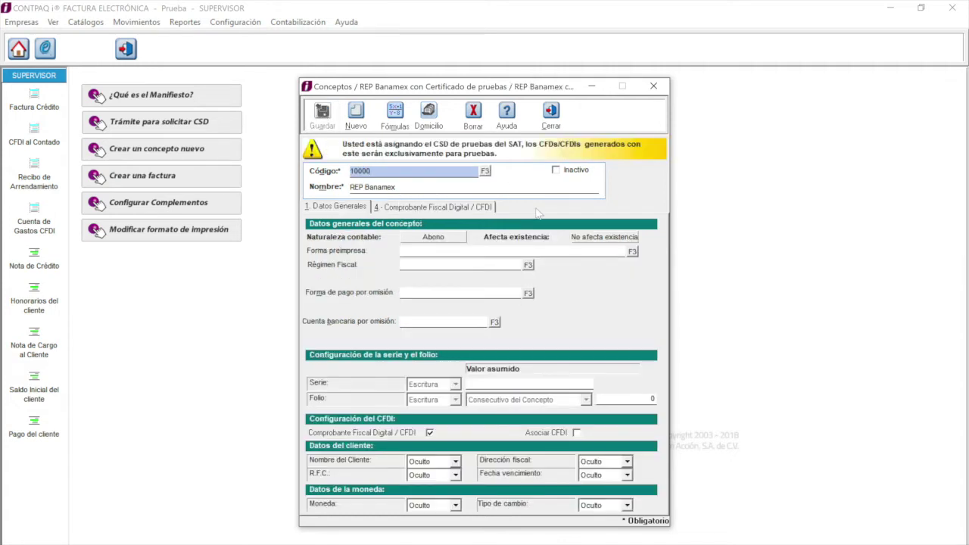
{"action": "left_click", "coordinate": [561, 120]}
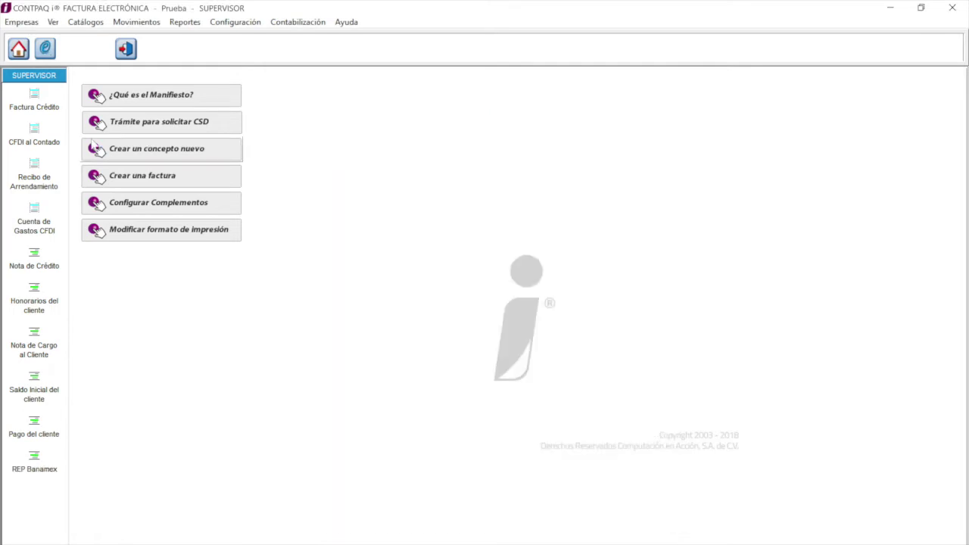
Open the stamped CFDI al Contado invoice with folio 3 for client CL001
{"action": "left_click", "coordinate": [382, 281]}
{"action": "double_click", "coordinate": [382, 281]}
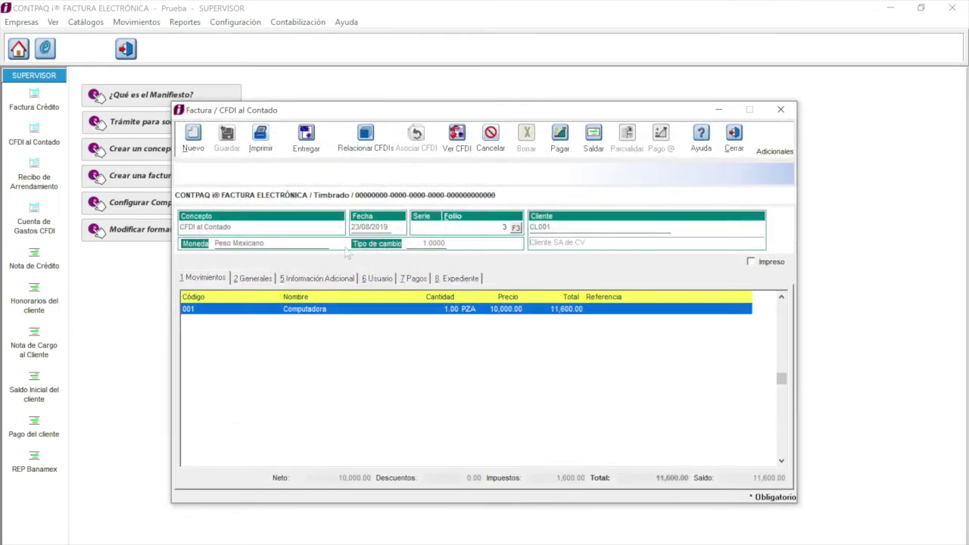
Check the payment form and payment method in the invoice's additional information, and close the invoice
{"action": "left_click", "coordinate": [319, 278]}
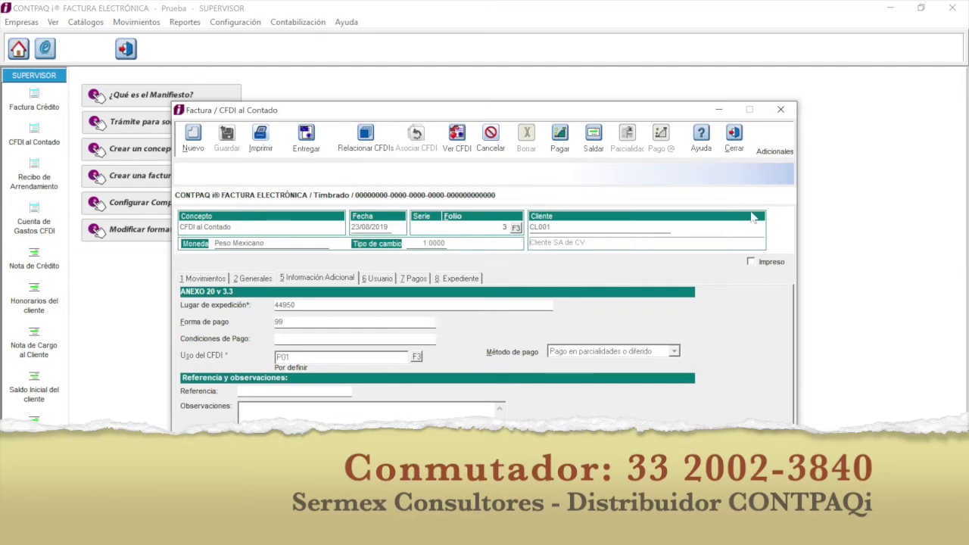
{"action": "left_click", "coordinate": [213, 278]}
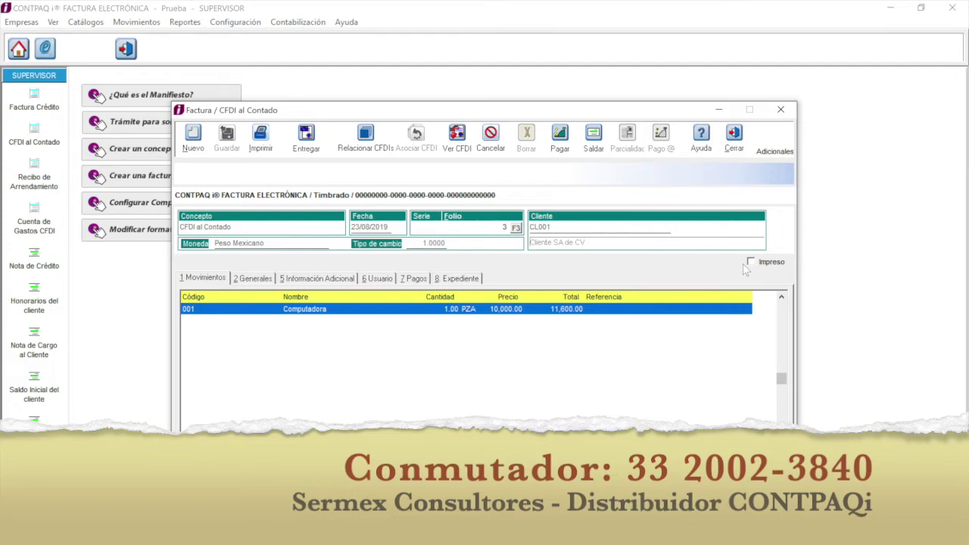
{"action": "left_click", "coordinate": [734, 140]}
{"action": "left_click", "coordinate": [643, 172]}
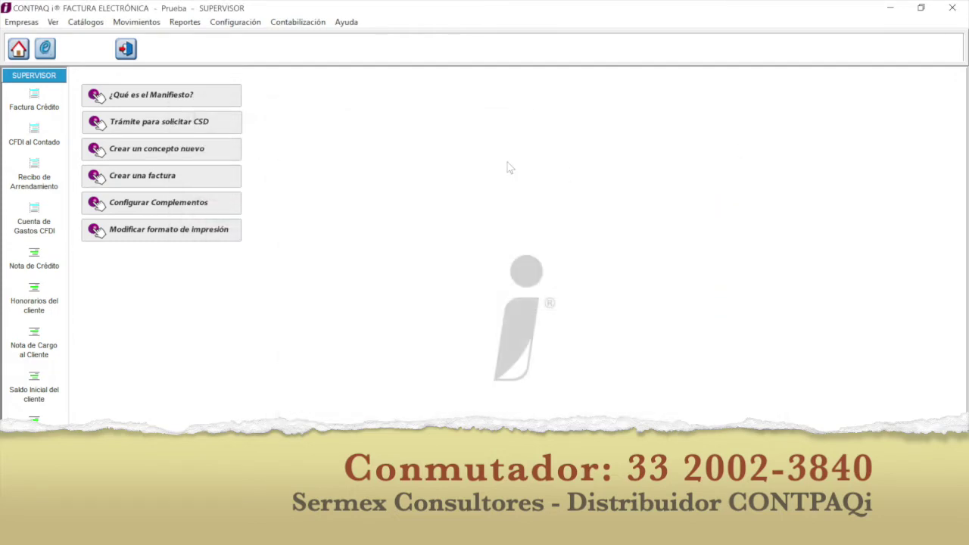
Start a new customer payment document with the REP Banamex concept
{"action": "left_click", "coordinate": [151, 24]}
{"action": "mouse_move", "coordinate": [165, 59]}
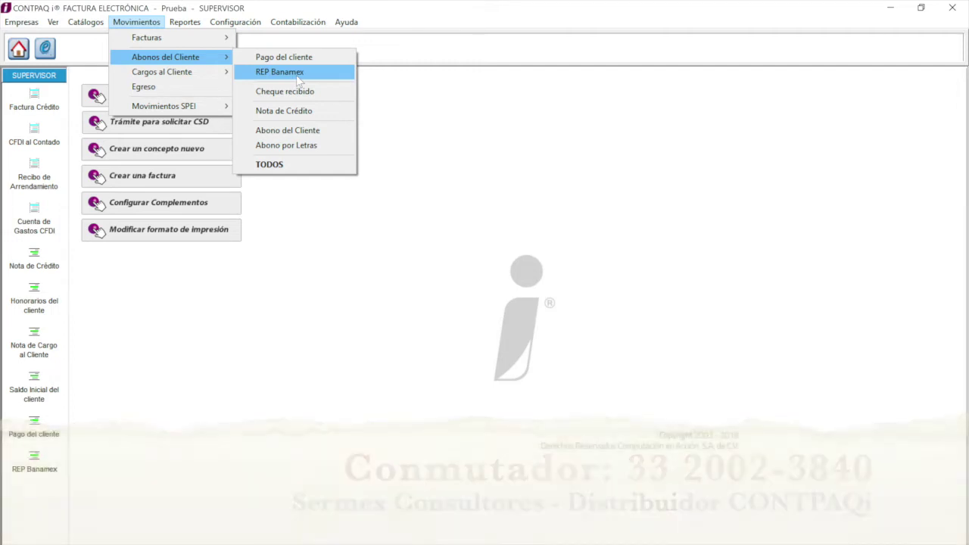
{"action": "left_click", "coordinate": [280, 72]}
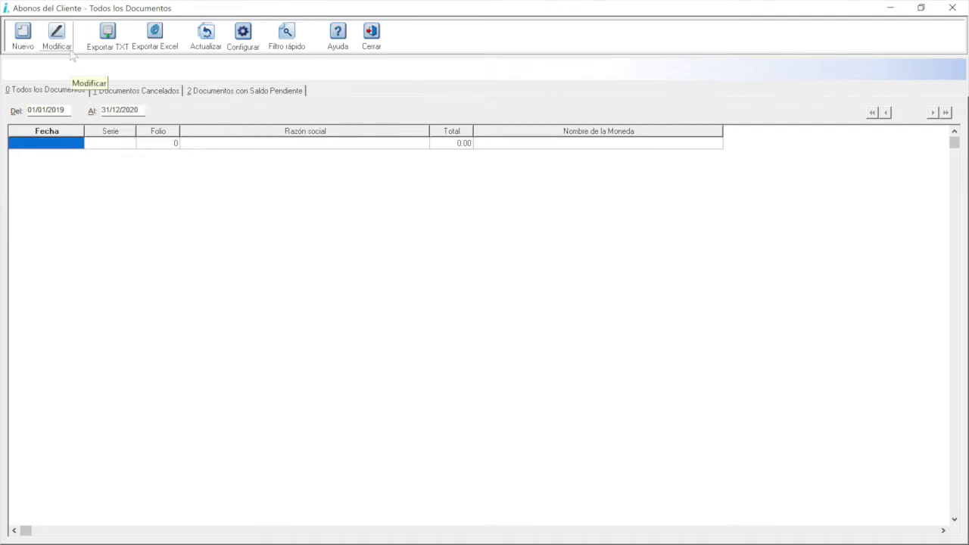
{"action": "left_click", "coordinate": [25, 34]}
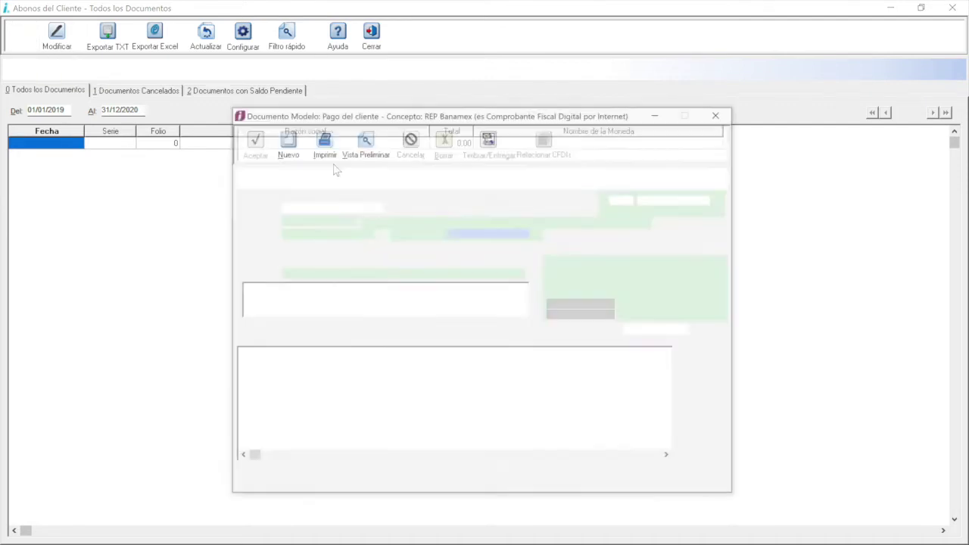
Date the payment document 01/08/2019 and assign it to the client Cliente SA de CV
{"action": "left_click_drag", "start_coordinate": [344, 208], "coordinate": [246, 227]}
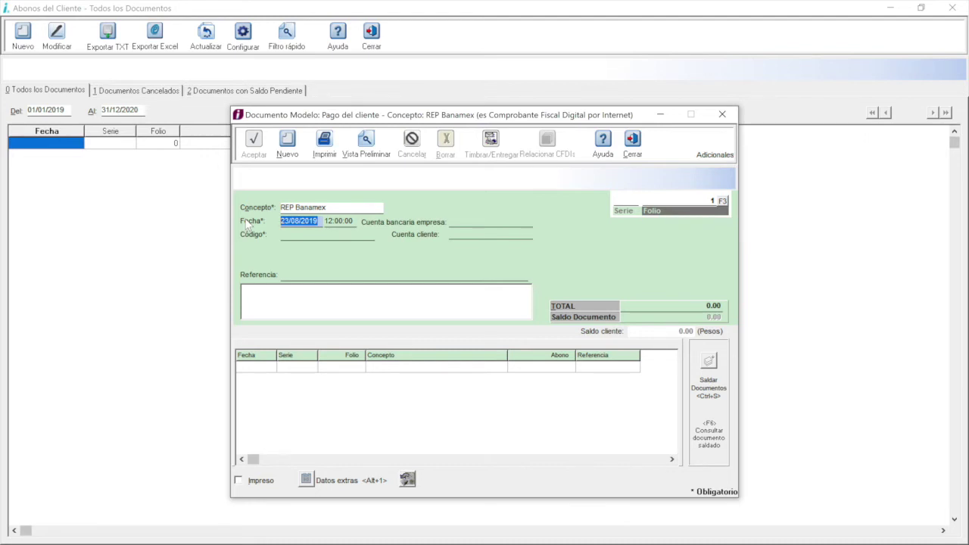
{"action": "type", "text": "01082019"}
{"action": "key", "text": "Tab"}
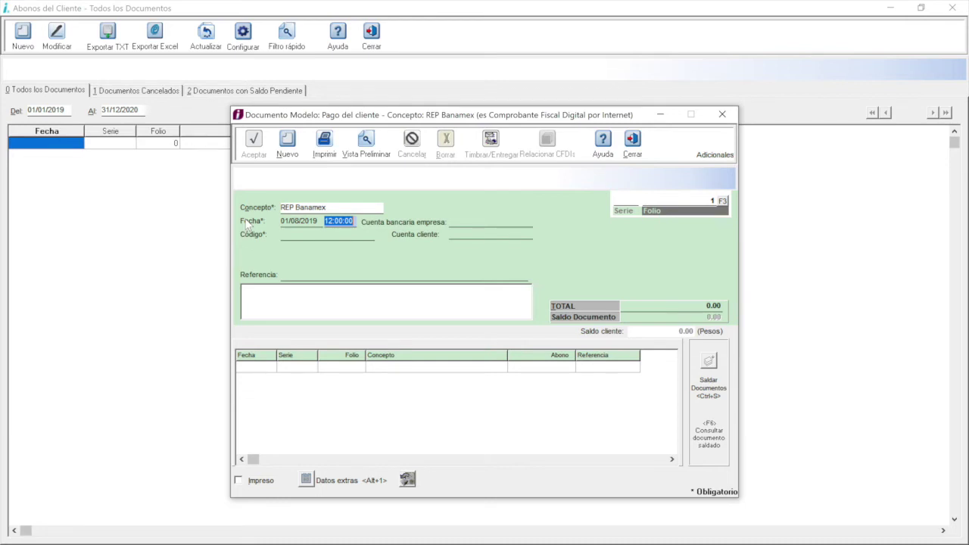
{"action": "left_click", "coordinate": [334, 236]}
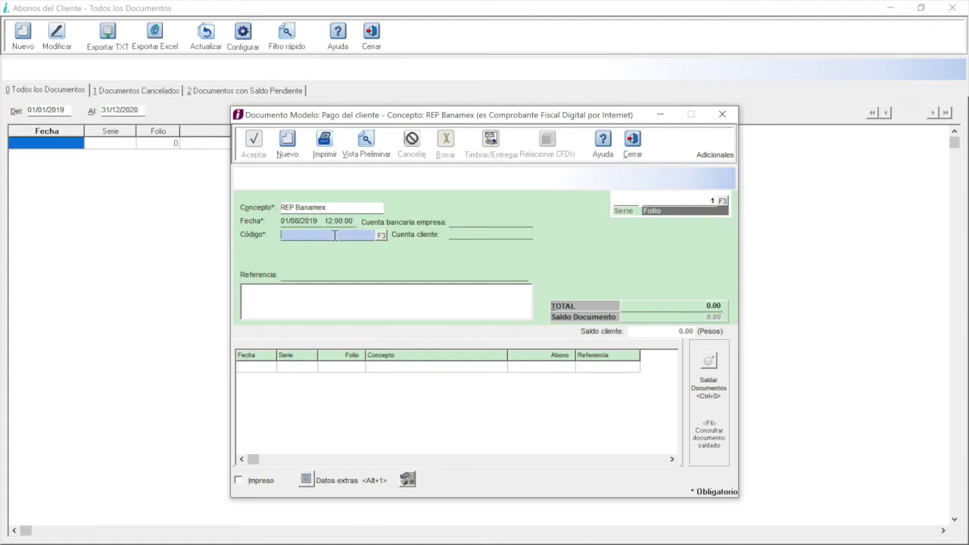
{"action": "left_click", "coordinate": [381, 236]}
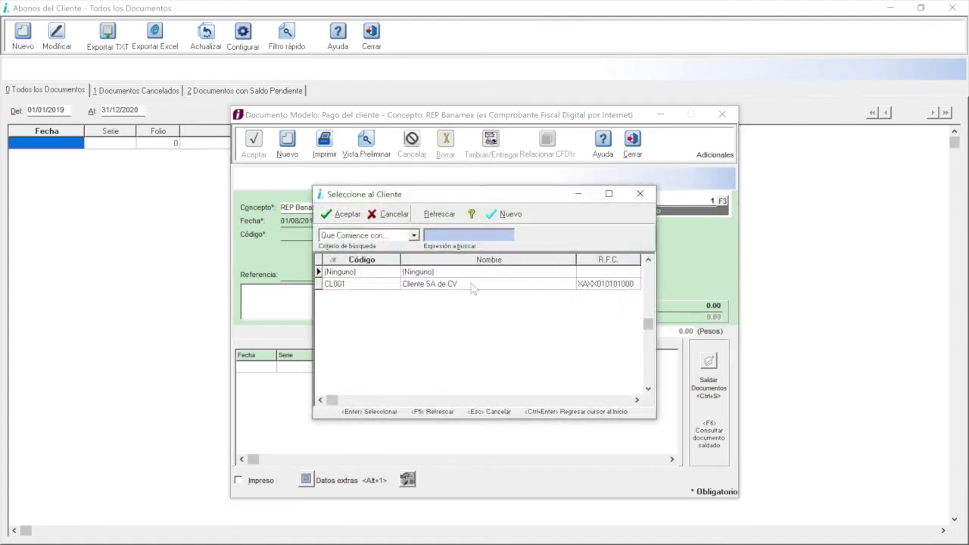
{"action": "double_click", "coordinate": [446, 286]}
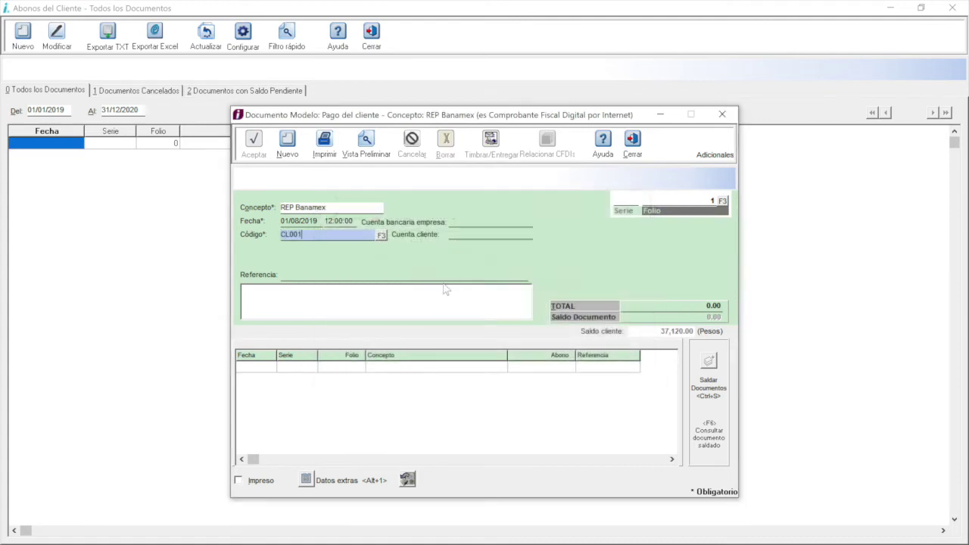
{"action": "key", "text": "Tab"}
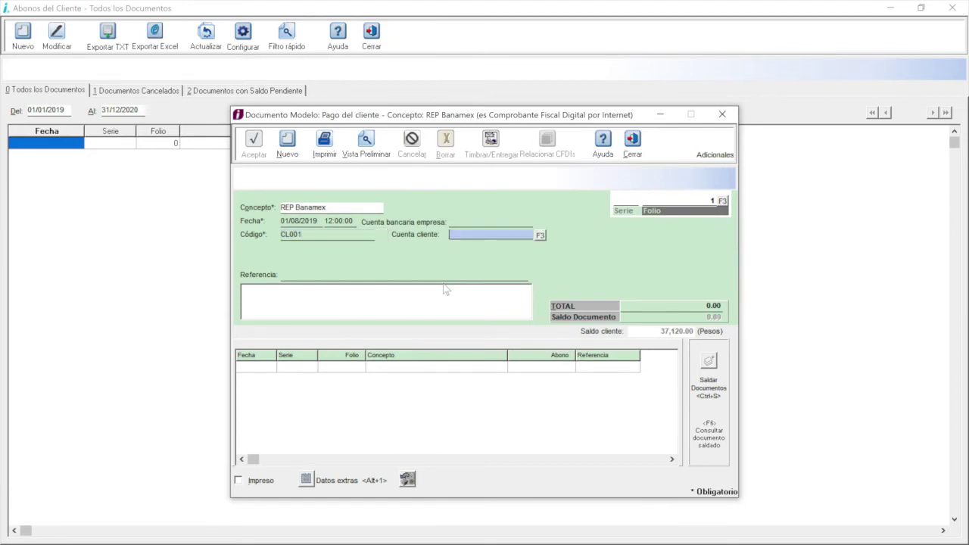
Set the payment document's total to 11600 and continue to its additional information
{"action": "left_click", "coordinate": [666, 304]}
{"action": "double_click", "coordinate": [666, 305]}
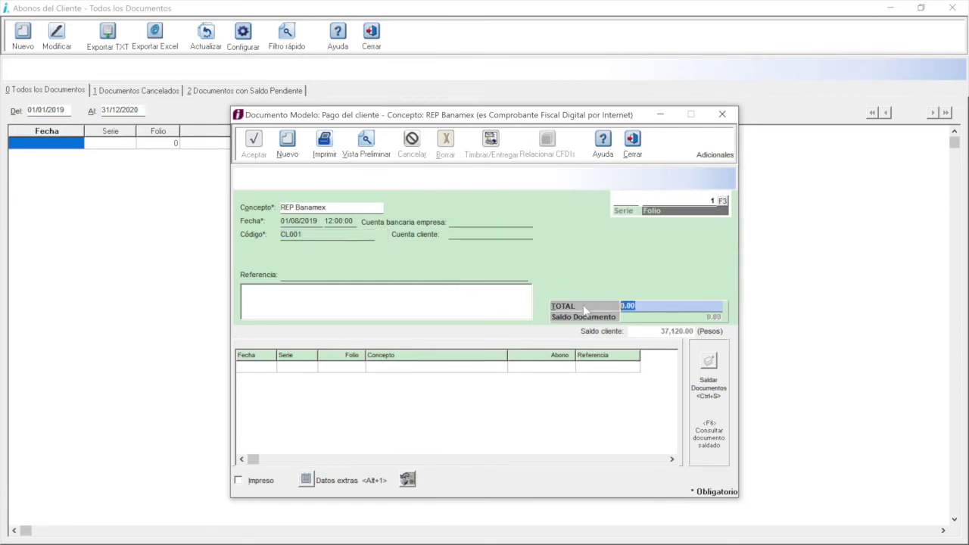
{"action": "type", "text": "11600"}
{"action": "key", "text": "Return"}
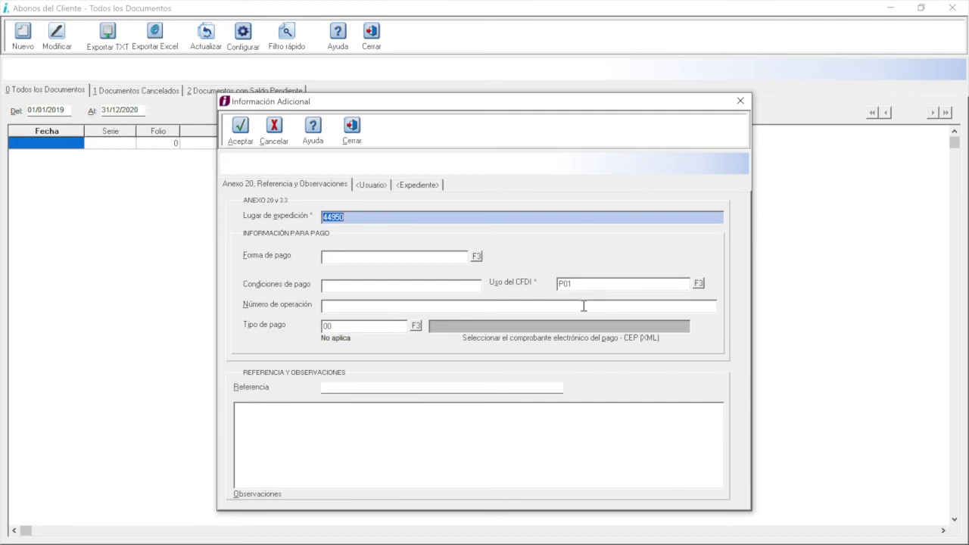
Set the Forma de pago to 03 Transferencia electrónica de fondos, leaving the payment conditions and operation number empty
{"action": "left_click", "coordinate": [477, 256]}
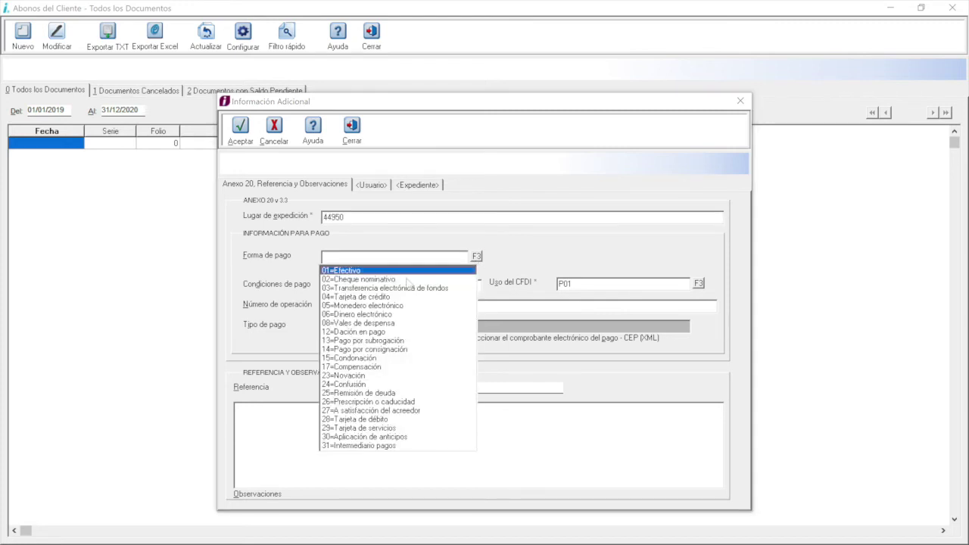
{"action": "left_click", "coordinate": [382, 288]}
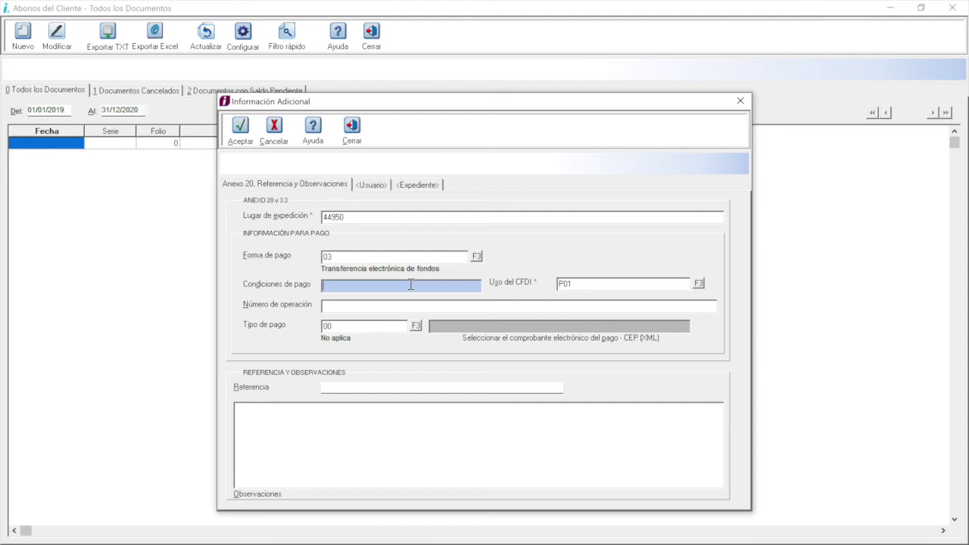
{"action": "left_click", "coordinate": [367, 305]}
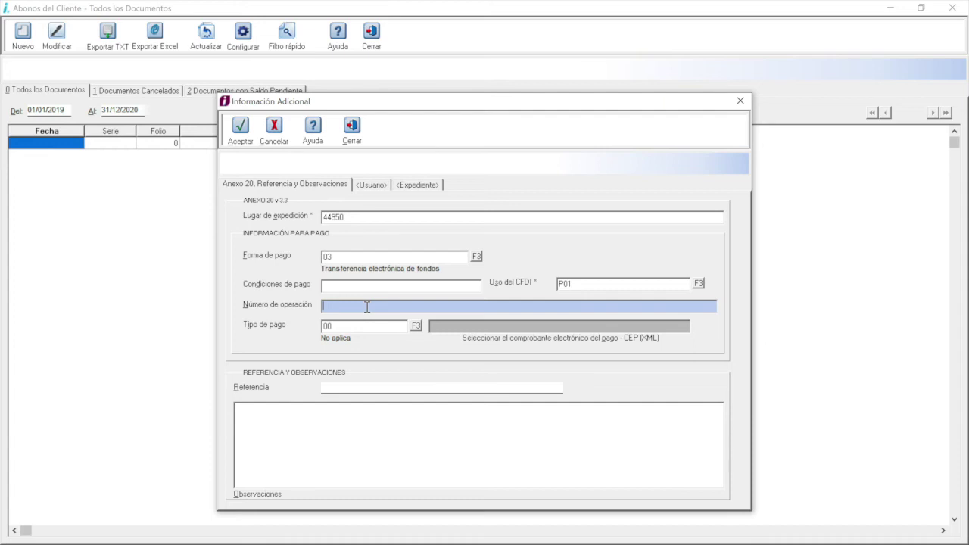
Try 01 SPEI as the Tipo de pago and set it back to 00 No aplica
{"action": "left_click", "coordinate": [353, 326]}
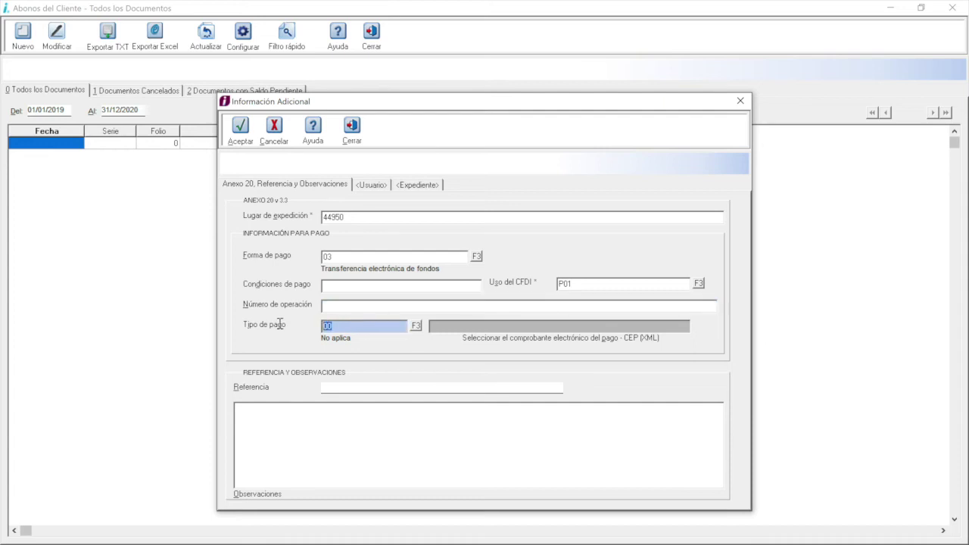
{"action": "left_click", "coordinate": [416, 326]}
{"action": "left_click", "coordinate": [371, 349]}
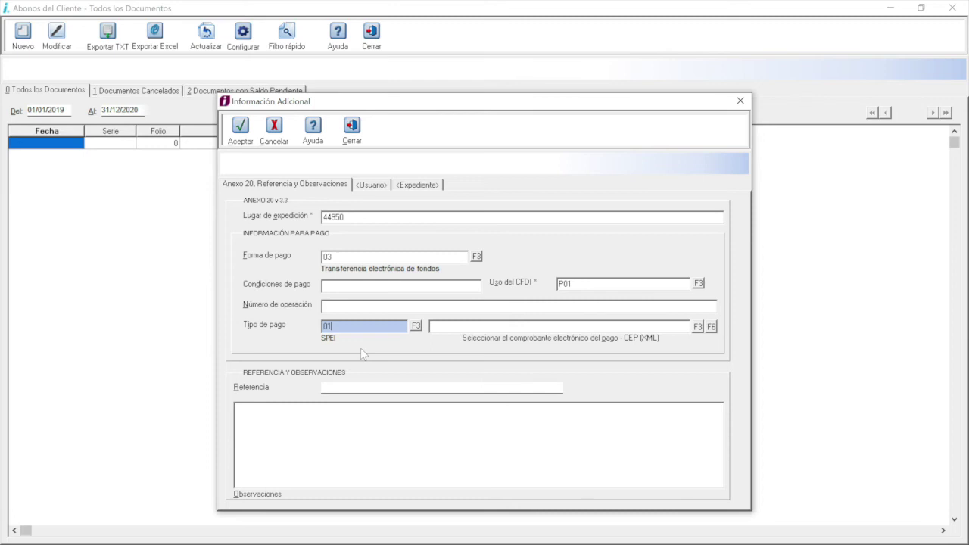
{"action": "left_click", "coordinate": [416, 327]}
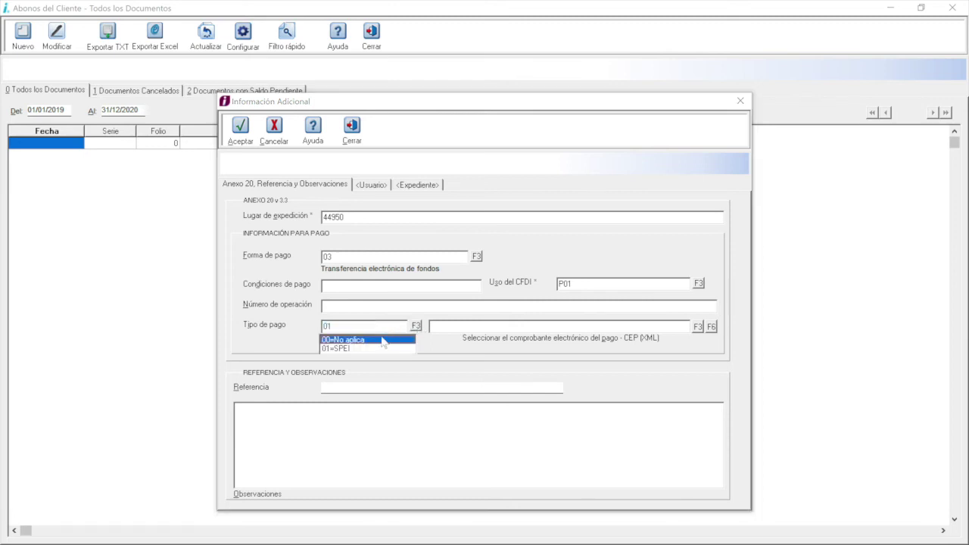
{"action": "left_click", "coordinate": [353, 340]}
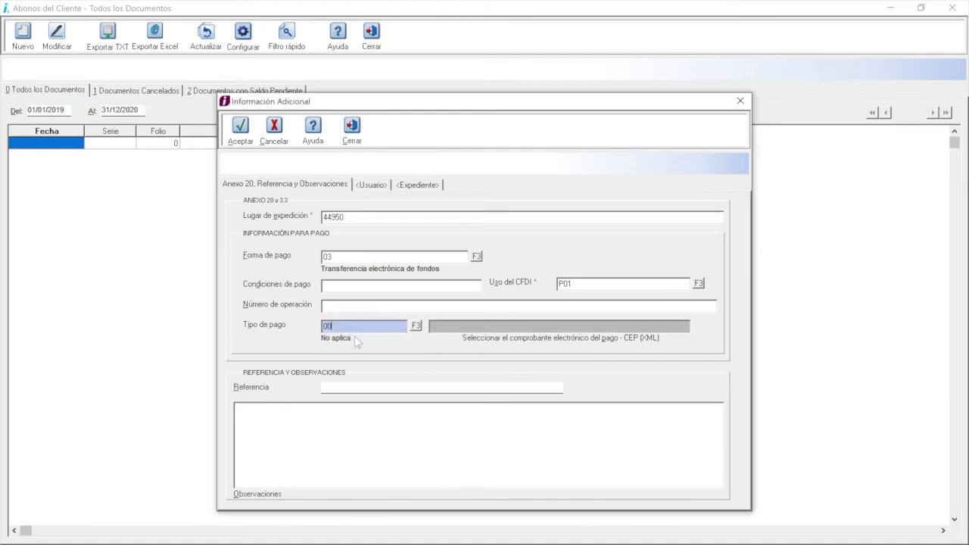
Accept the additional information and apply the full payment to the CFDI al Contado invoice with folio 3
{"action": "left_click", "coordinate": [368, 255]}
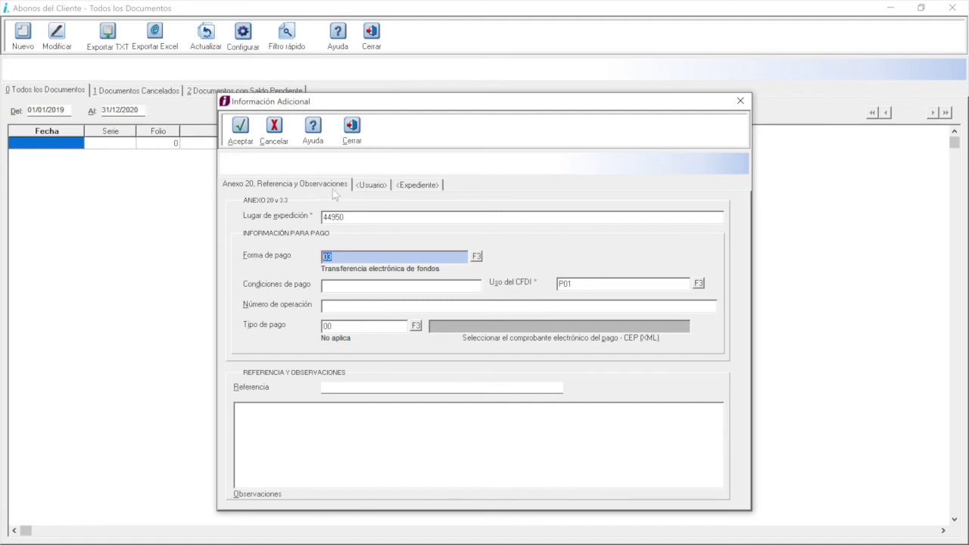
{"action": "left_click", "coordinate": [249, 130]}
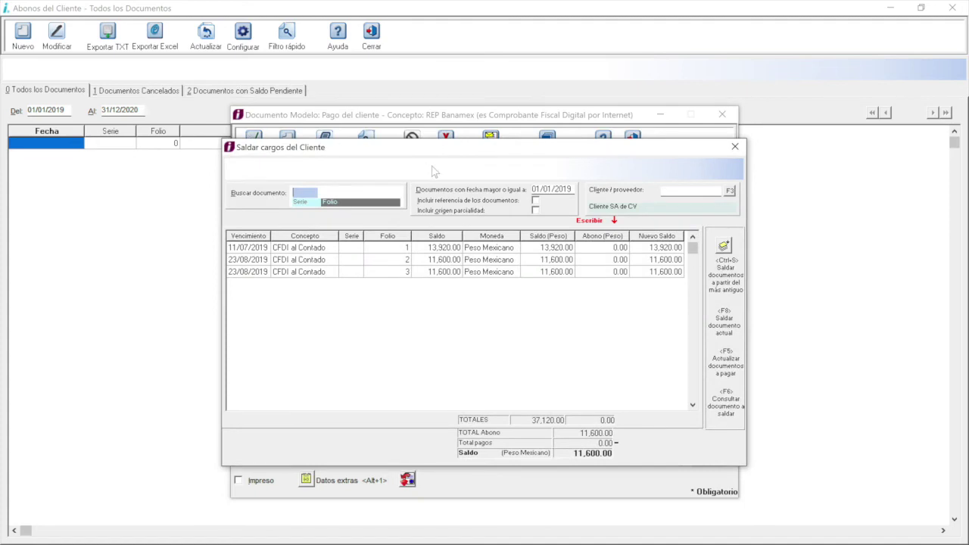
{"action": "left_click", "coordinate": [400, 273]}
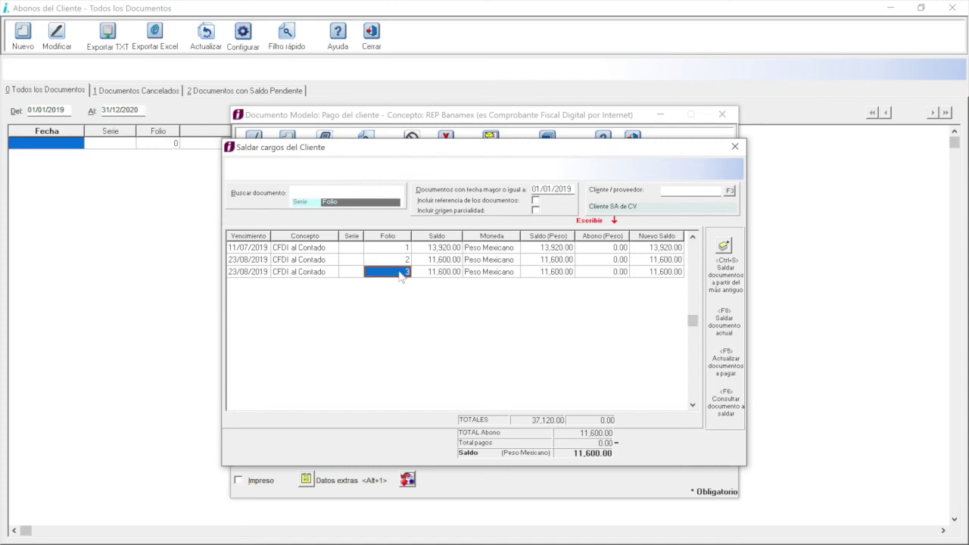
{"action": "double_click", "coordinate": [451, 274]}
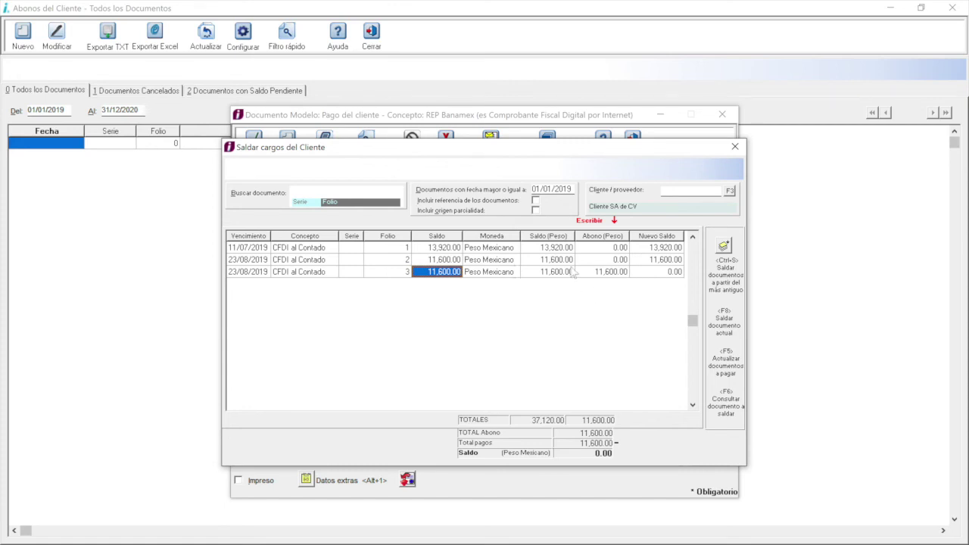
{"action": "left_click", "coordinate": [613, 274]}
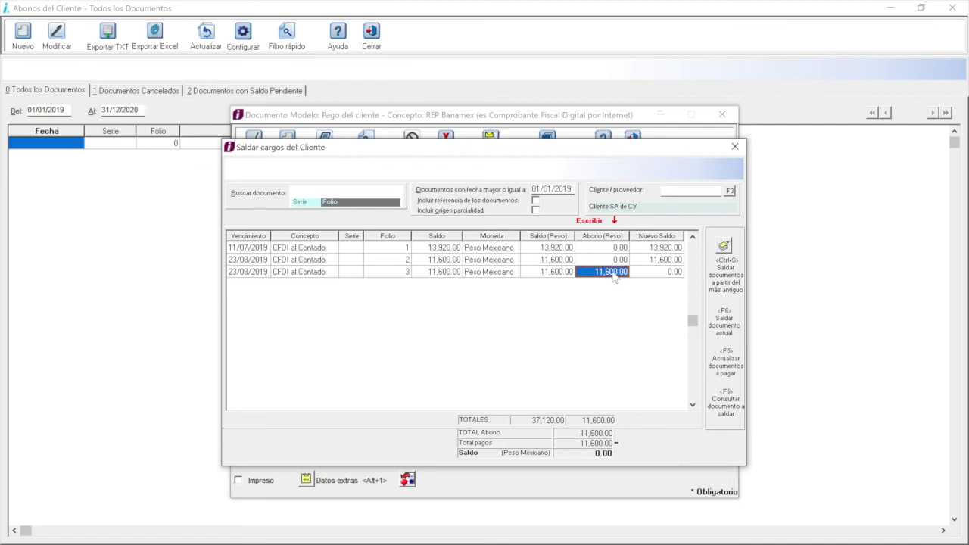
{"action": "left_click", "coordinate": [559, 276]}
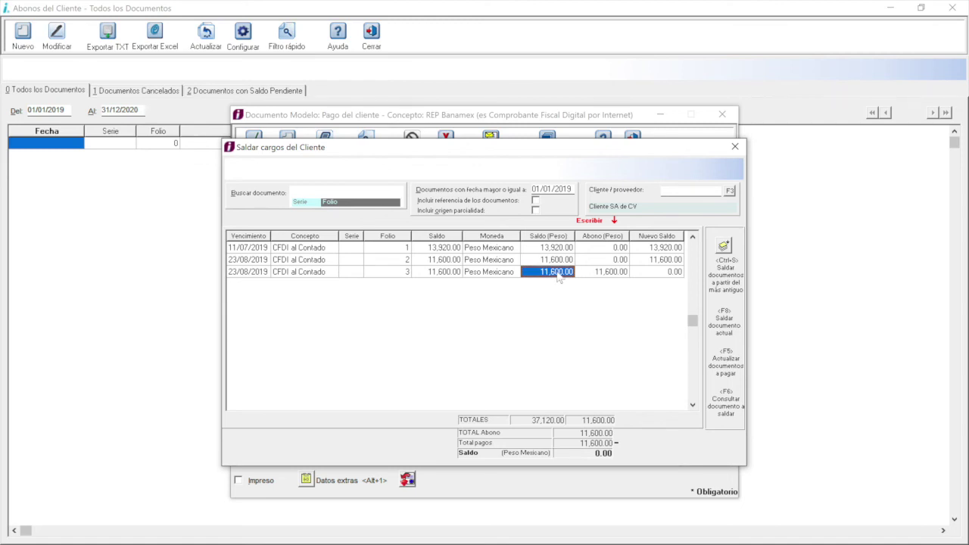
{"action": "left_click", "coordinate": [596, 277]}
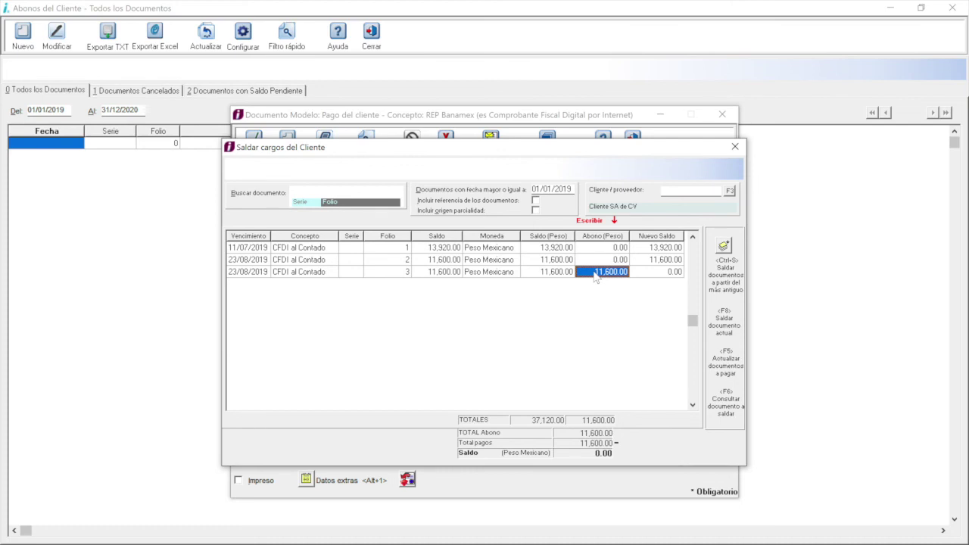
{"action": "left_click", "coordinate": [655, 279]}
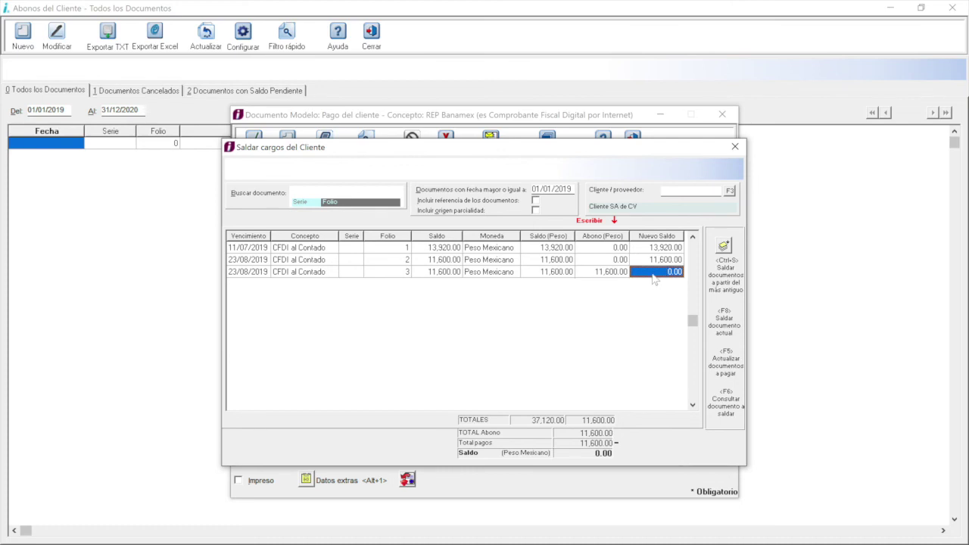
{"action": "left_click", "coordinate": [736, 147]}
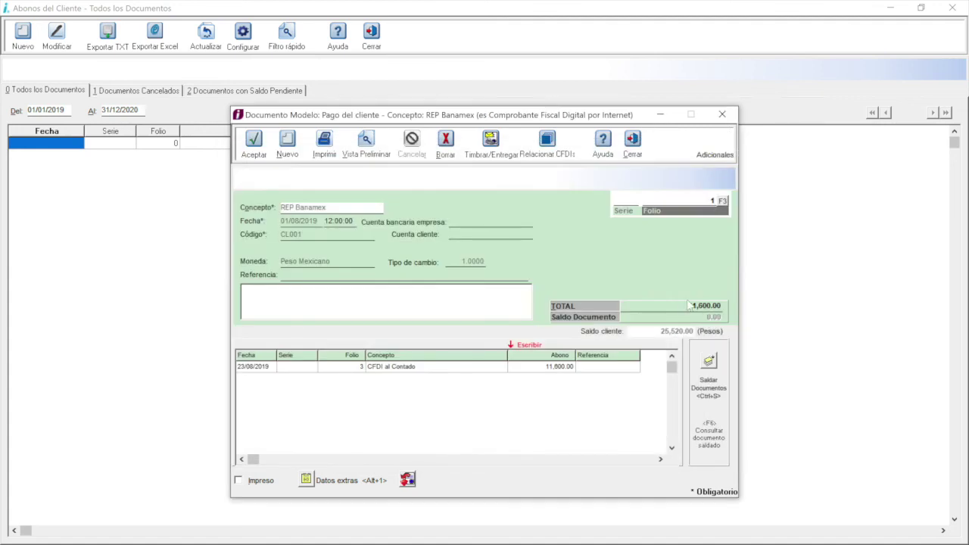
Preview the Recibo Electrónico de Pago in a maximized window, review its payment details and paid documents, and close it
{"action": "left_click", "coordinate": [408, 480]}
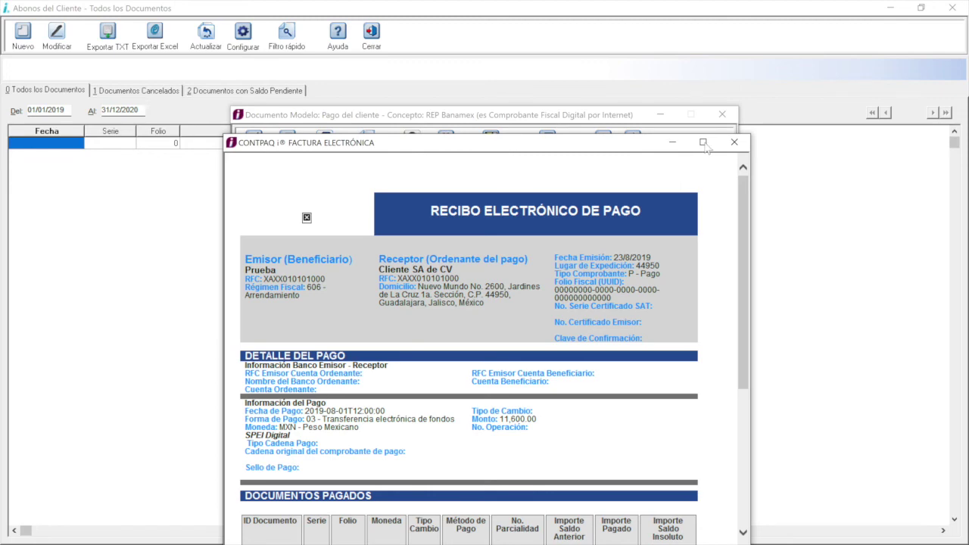
{"action": "left_click", "coordinate": [703, 143]}
{"action": "mouse_move", "coordinate": [964, 114]}
{"action": "left_mouse_down"}
{"action": "mouse_move", "coordinate": [965, 242]}
{"action": "mouse_move", "coordinate": [965, 106]}
{"action": "left_mouse_up"}
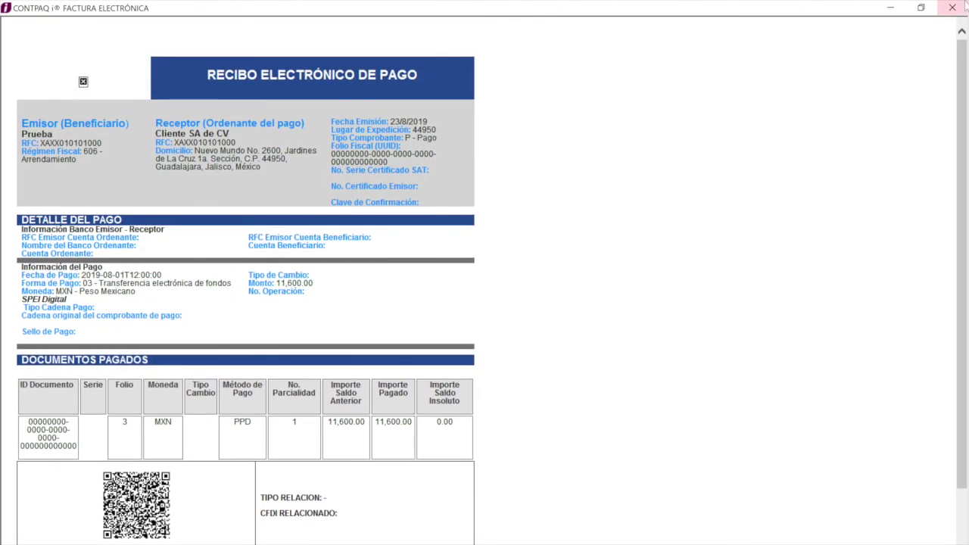
{"action": "left_click", "coordinate": [952, 7]}
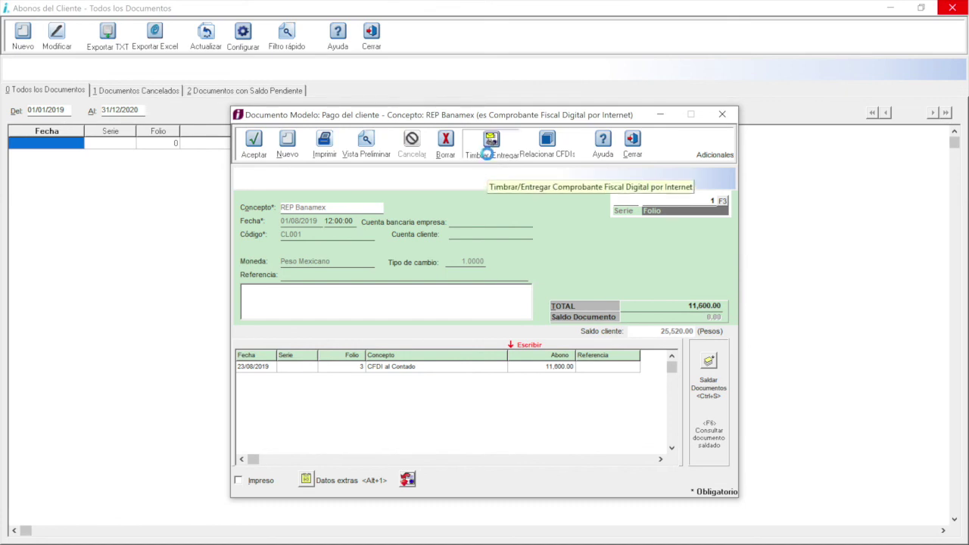
Stamp and deliver the payment receipt as Archivo en disco in Formato PDF, overwriting the existing output file
{"action": "left_click", "coordinate": [491, 142]}
{"action": "left_click", "coordinate": [606, 301]}
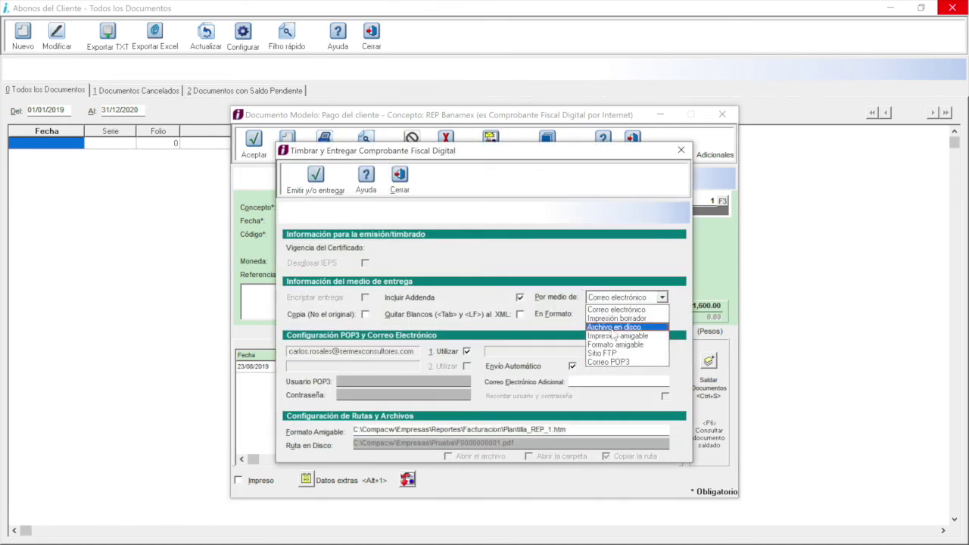
{"action": "left_click", "coordinate": [611, 325]}
{"action": "left_click", "coordinate": [633, 315]}
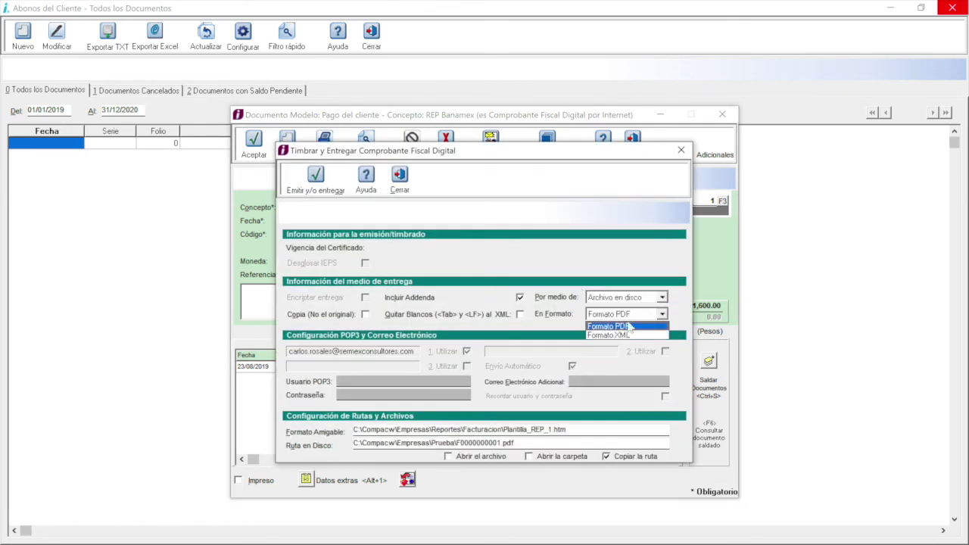
{"action": "left_click", "coordinate": [617, 323]}
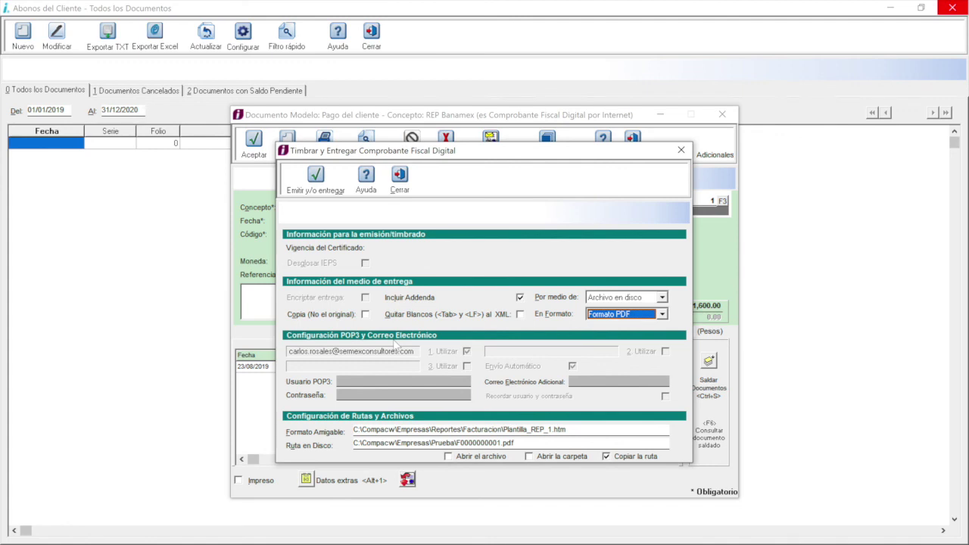
{"action": "left_click", "coordinate": [317, 181]}
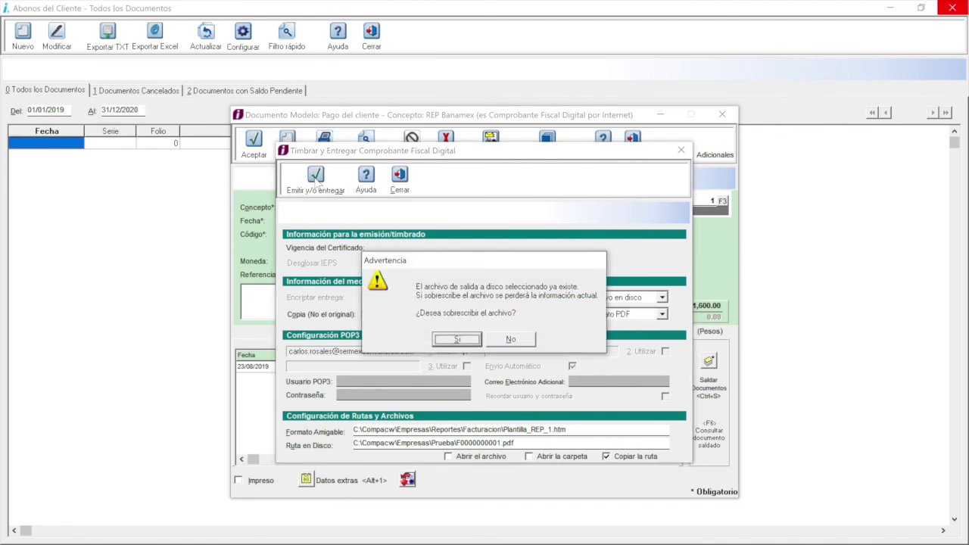
{"action": "left_click", "coordinate": [457, 340]}
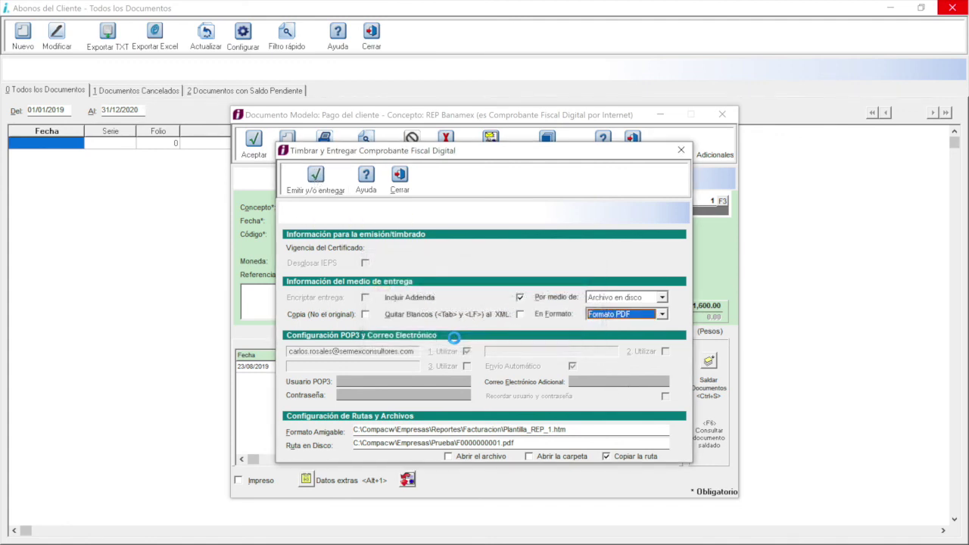